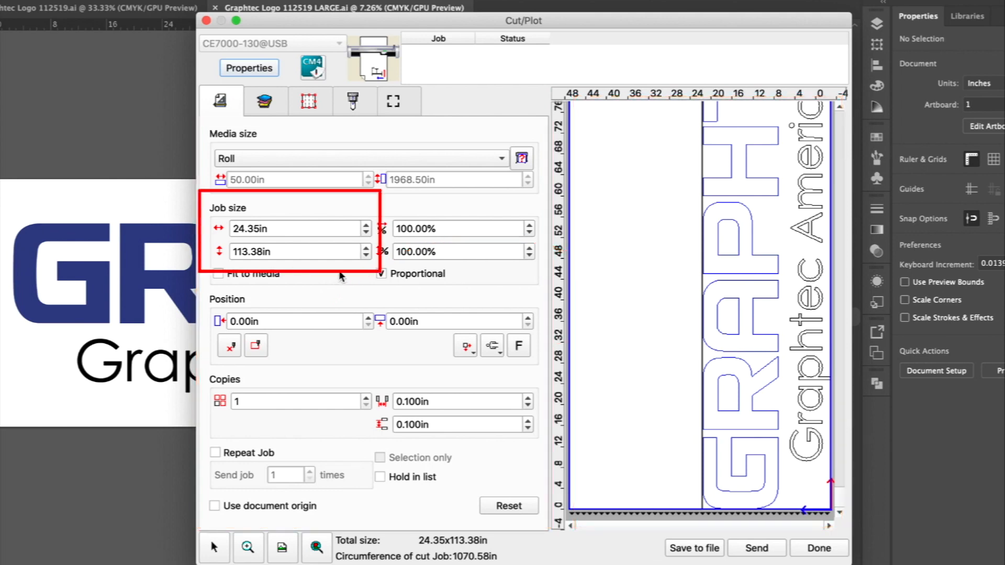
Increase the job width to 31.35 in with proportional scaling kept on
click(367, 225)
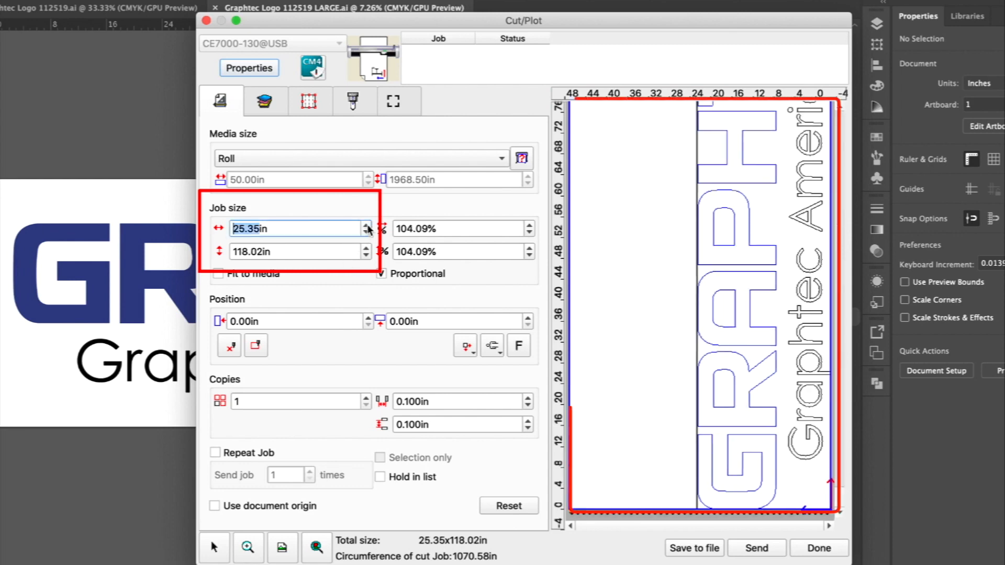
click(367, 225)
click(367, 226)
click(367, 225)
click(368, 226)
click(368, 225)
click(368, 225)
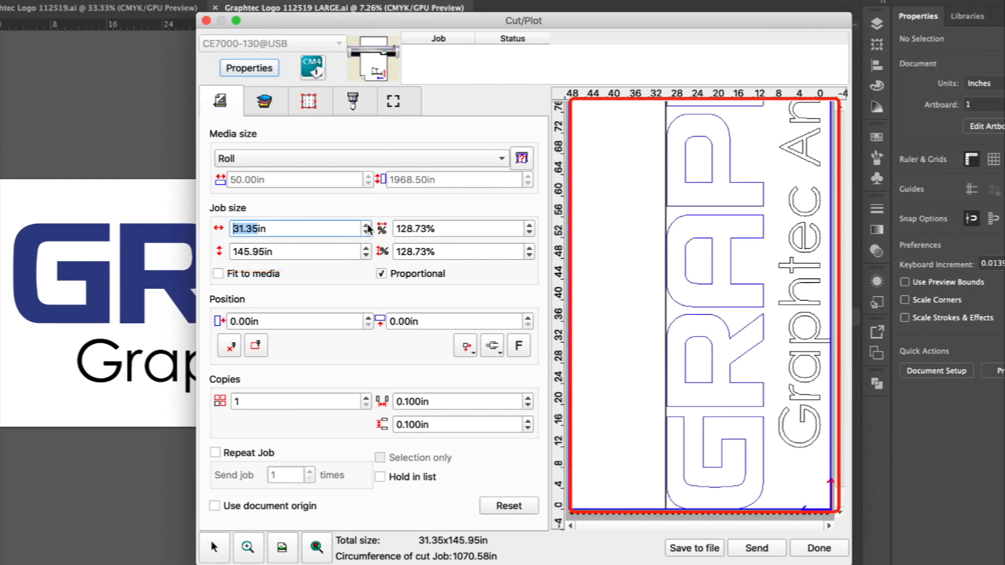
Reduce the job width to 24.35 in, and reset the job settings to their defaults
click(366, 232)
click(366, 232)
click(367, 232)
click(366, 233)
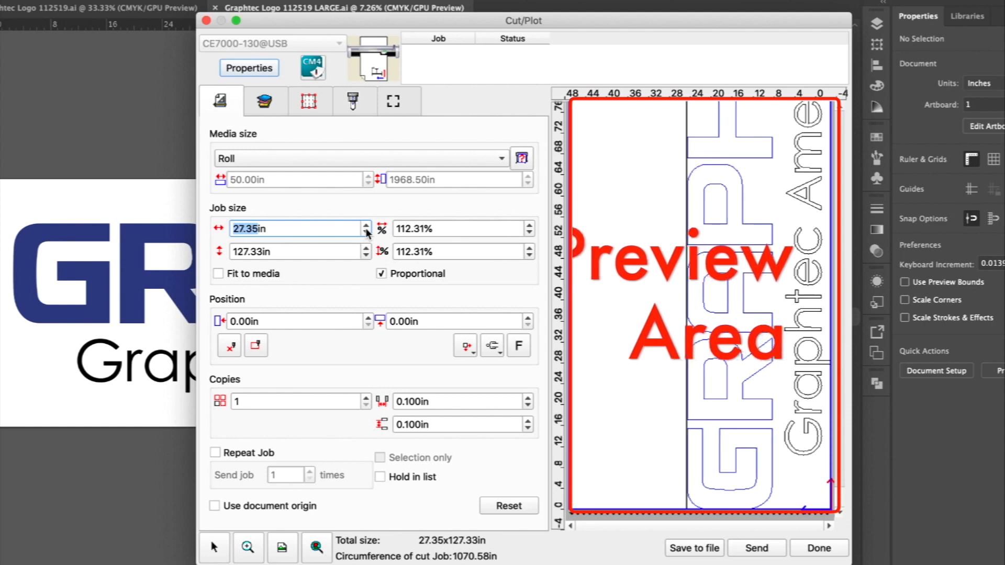
click(367, 232)
click(367, 232)
click(367, 233)
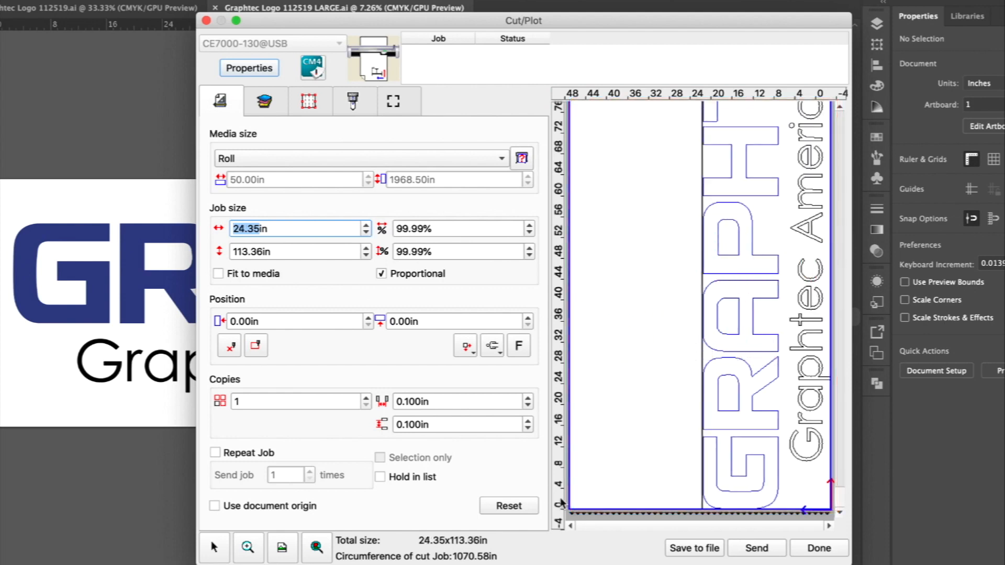
click(508, 505)
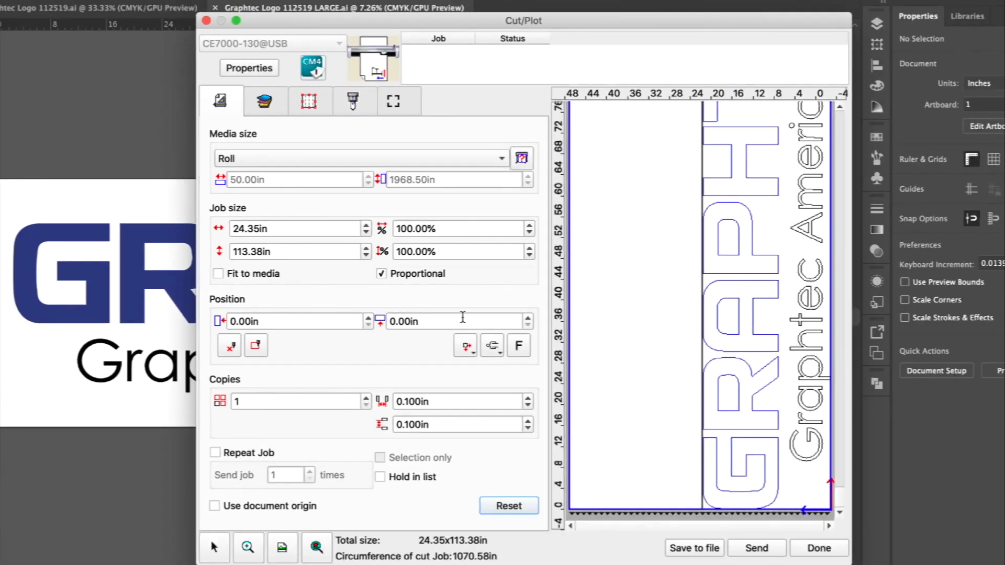
Organise the job's cutting passes by color instead of by layer
click(263, 103)
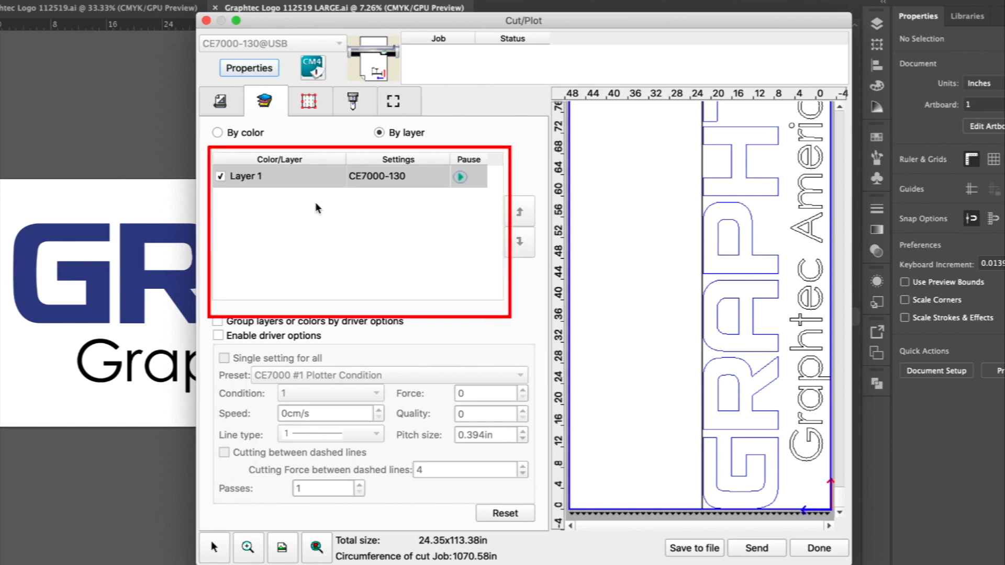
click(217, 132)
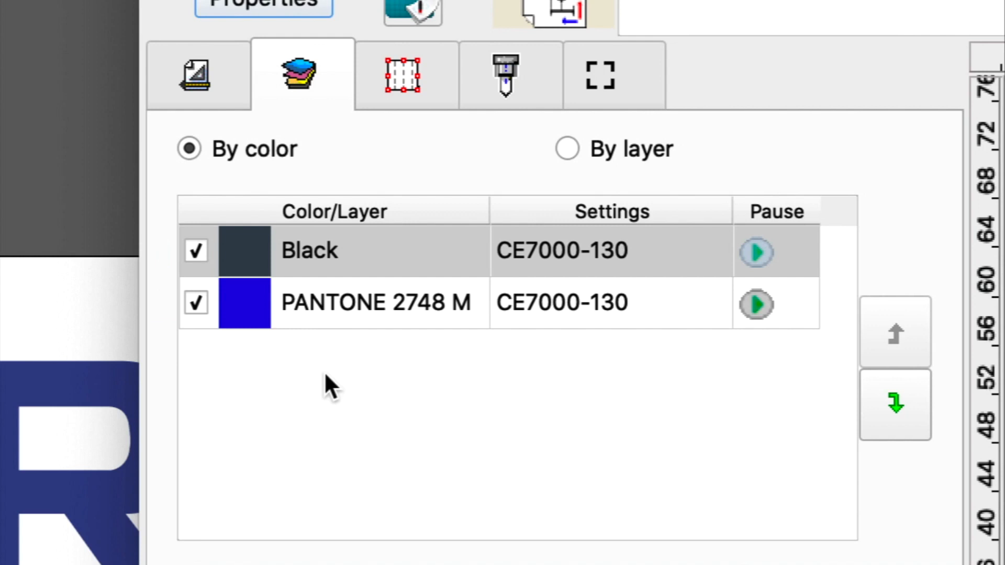
Exclude the PANTONE 2748 M and Black colors from the output, and include both again
click(197, 301)
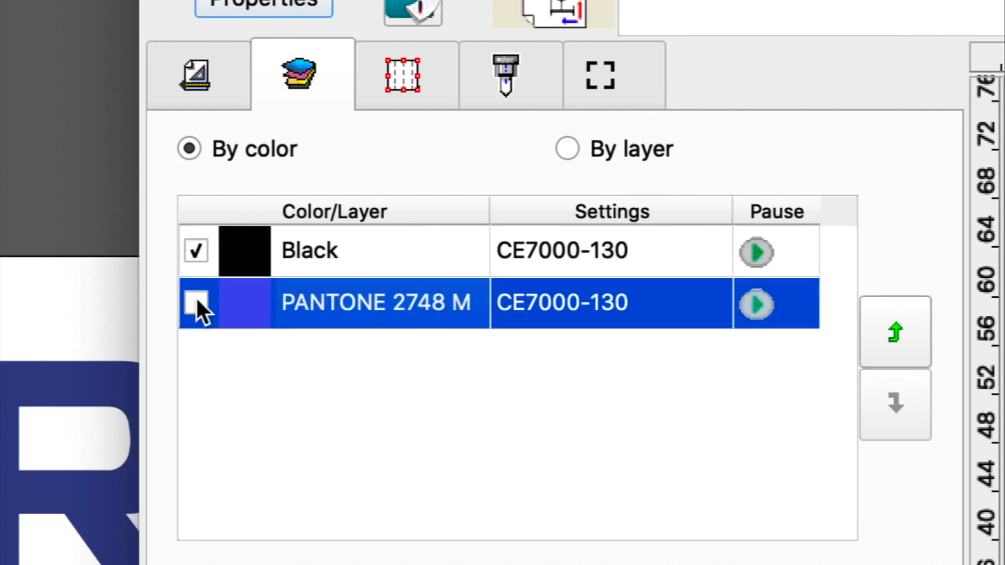
click(197, 252)
click(195, 302)
click(195, 250)
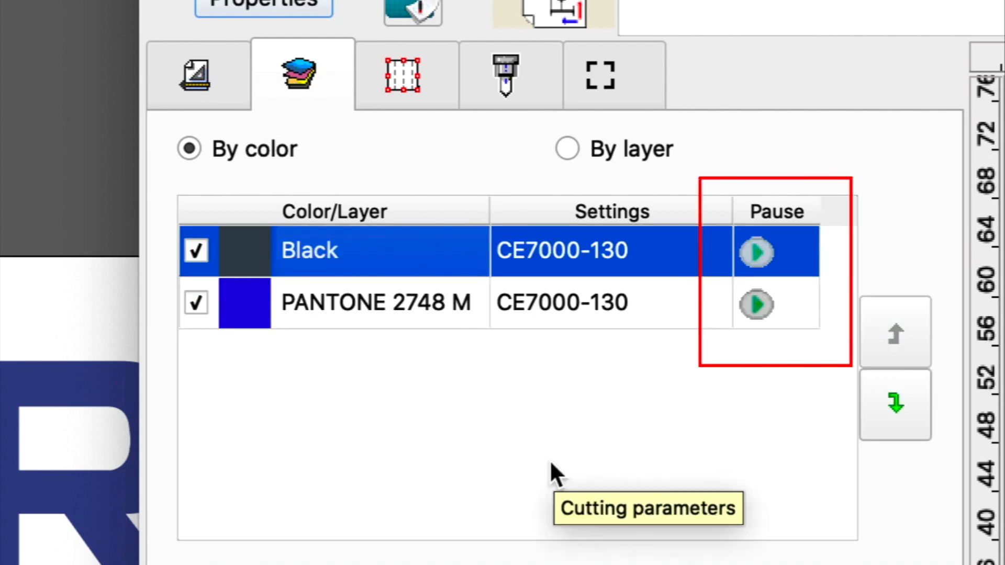
Try out the pause setting for the Black color, and switch it off again
click(756, 251)
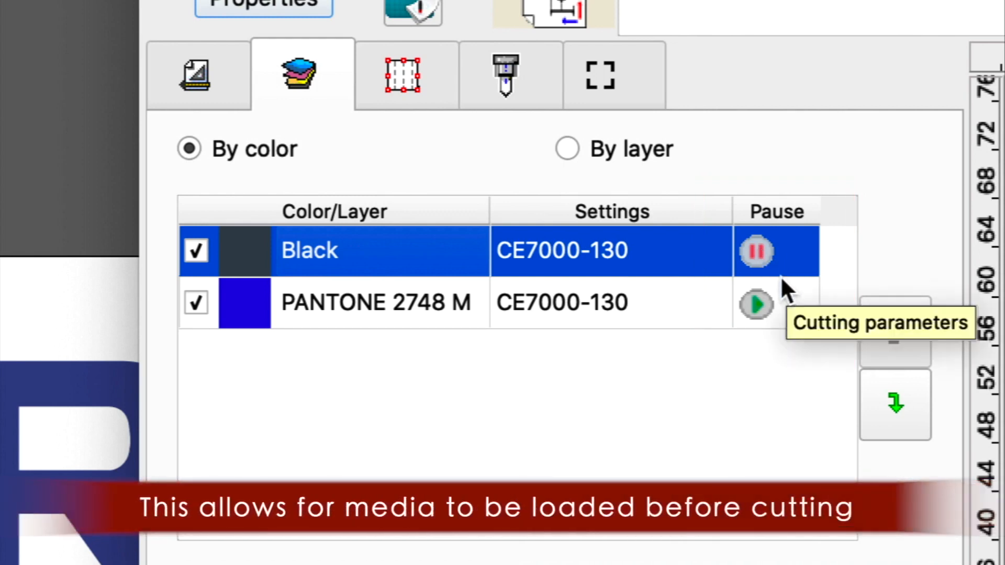
click(749, 305)
click(758, 243)
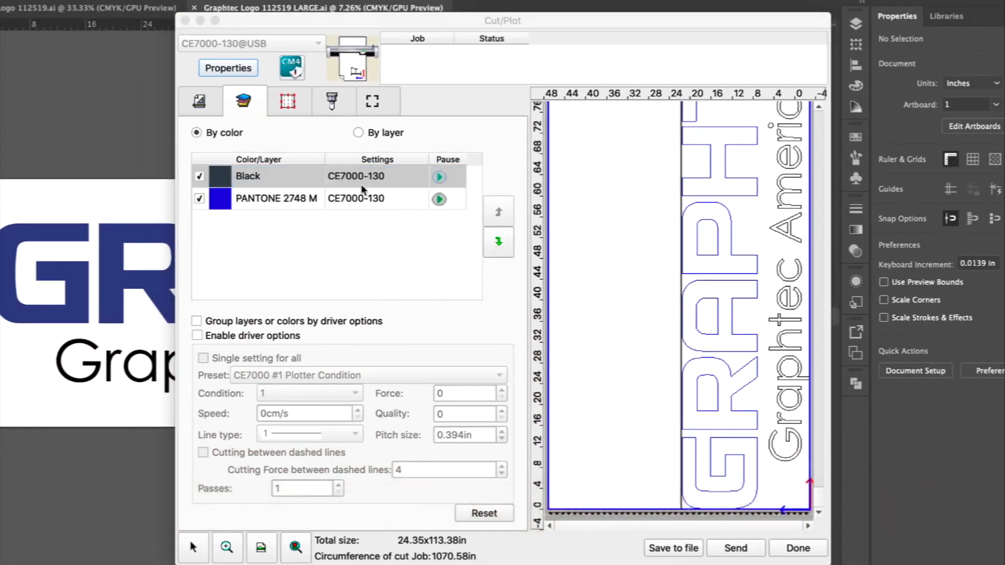
Shrink the tiling panel to 16.25 by 59.37 in around the letters GRAP, and reset the panel
click(289, 98)
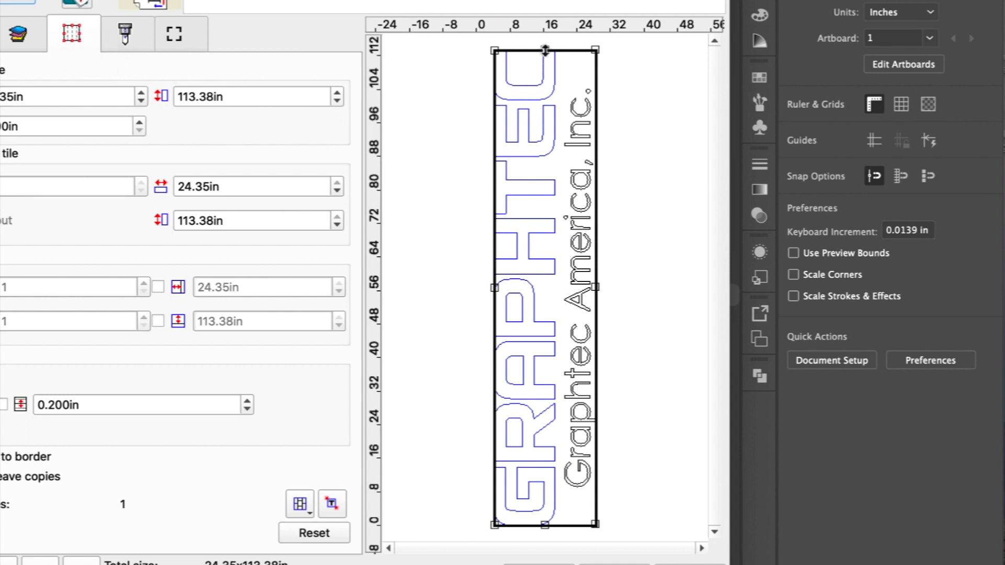
drag(544, 50, 532, 276)
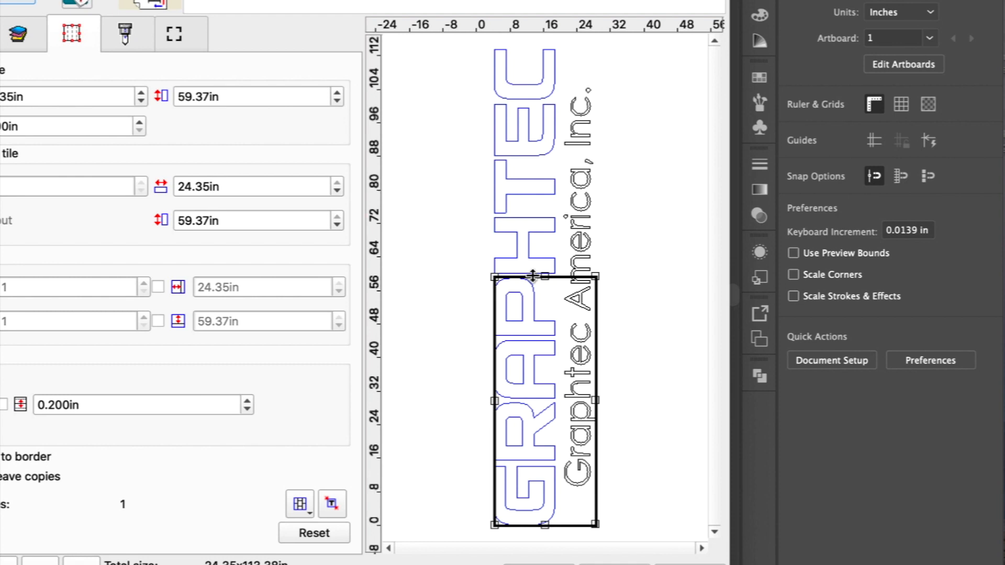
drag(593, 400, 560, 399)
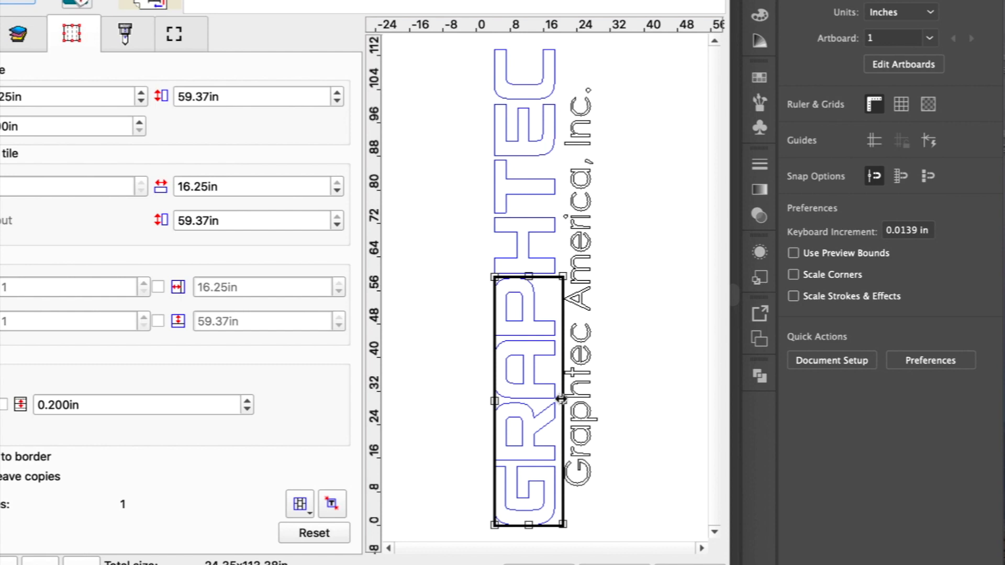
click(310, 534)
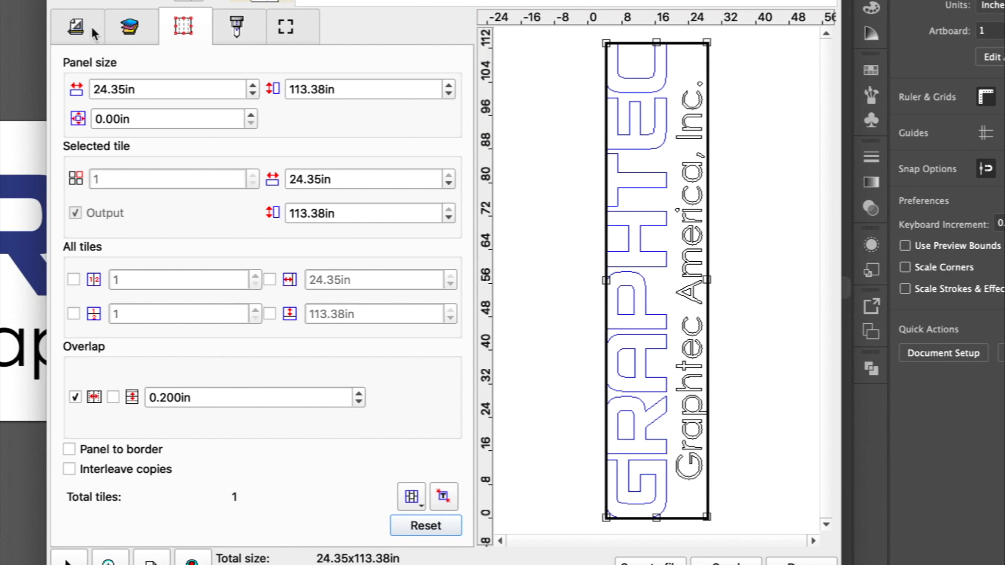
Increase the job width to 65.35 in, scaling the height proportionally
click(78, 28)
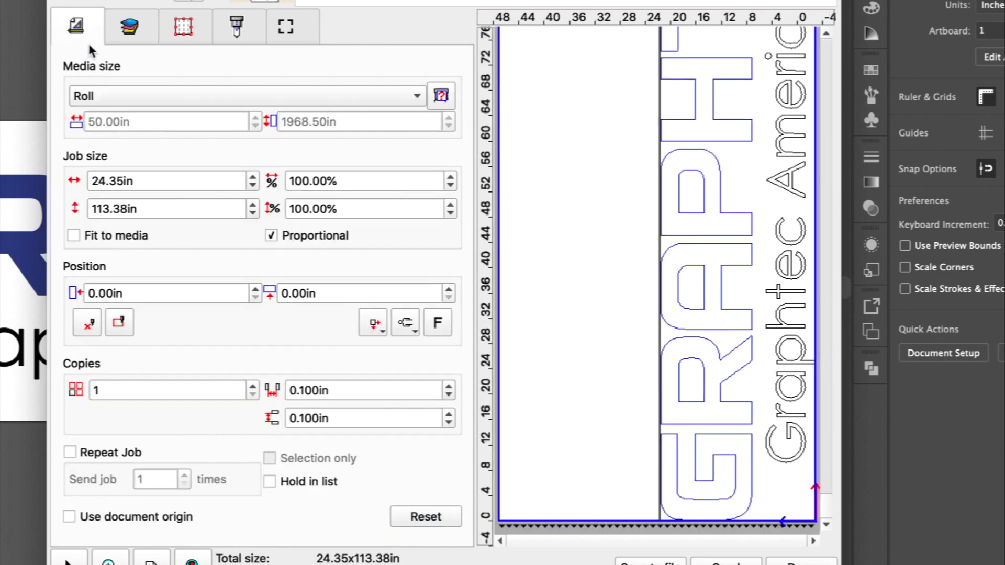
click(254, 178)
click(253, 178)
click(253, 177)
click(253, 178)
drag(253, 177, 254, 177)
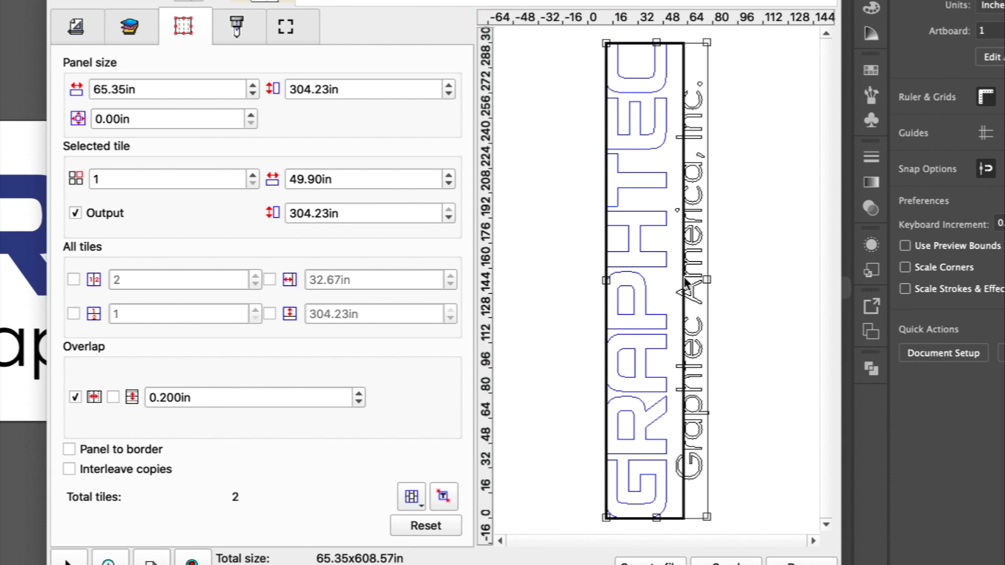
Divide the job into five custom tiles, with a 41.88 in wide first column split at 159.88 in and the second column split twice
drag(683, 281, 671, 283)
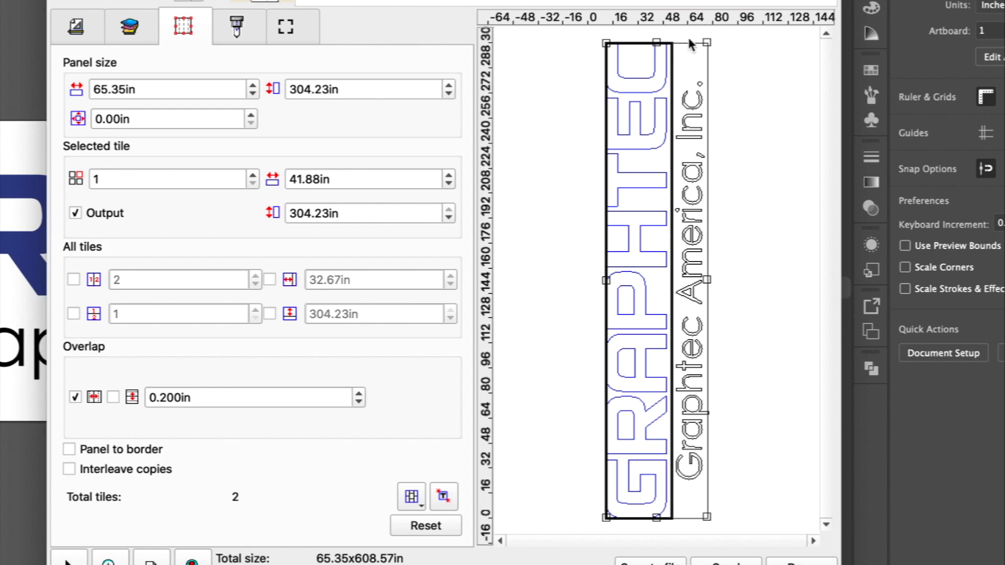
drag(688, 44, 674, 310)
drag(687, 44, 680, 146)
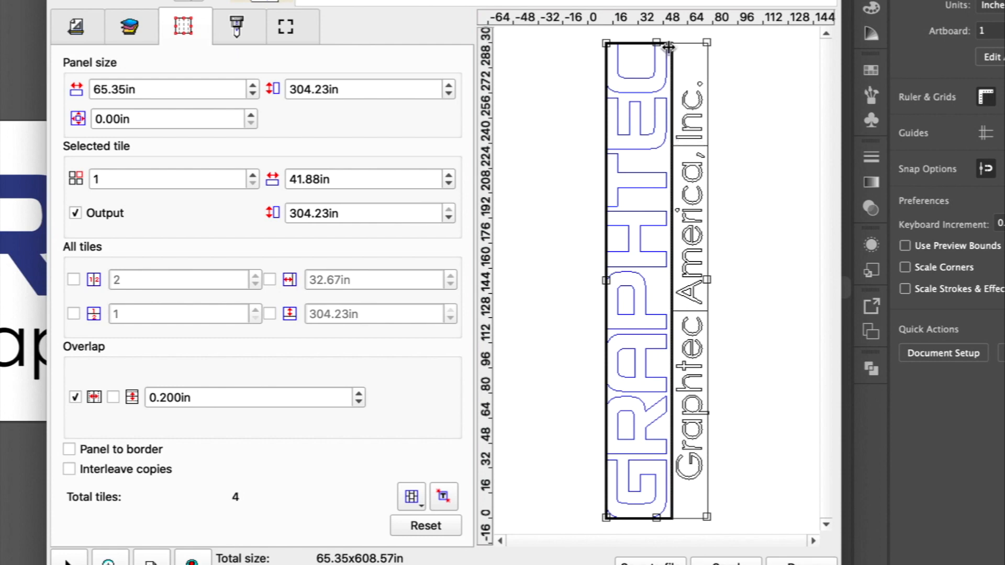
drag(637, 43, 626, 283)
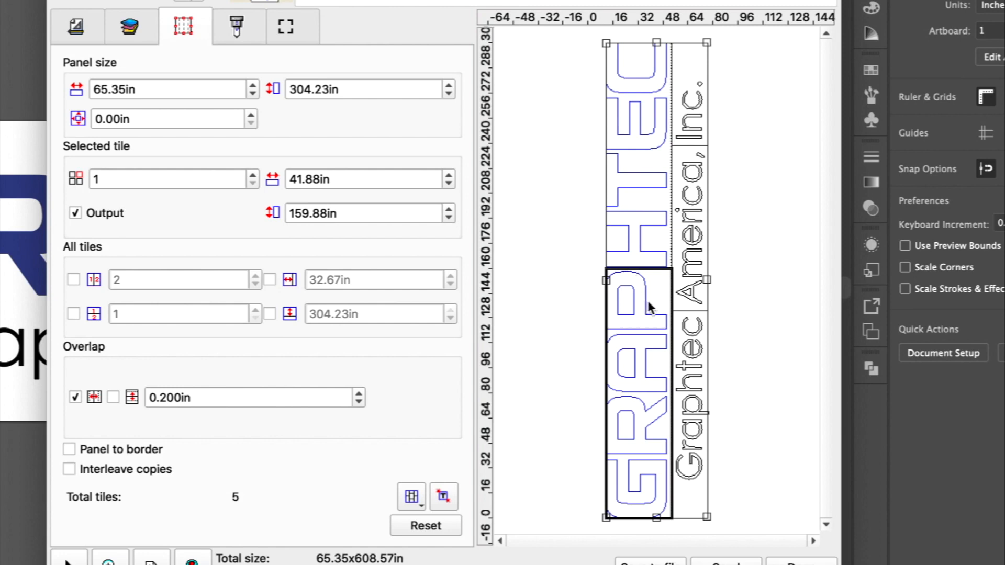
Exclude the HTEC, America and Inc. tiles from output, include them again, and reset the tiling
click(644, 186)
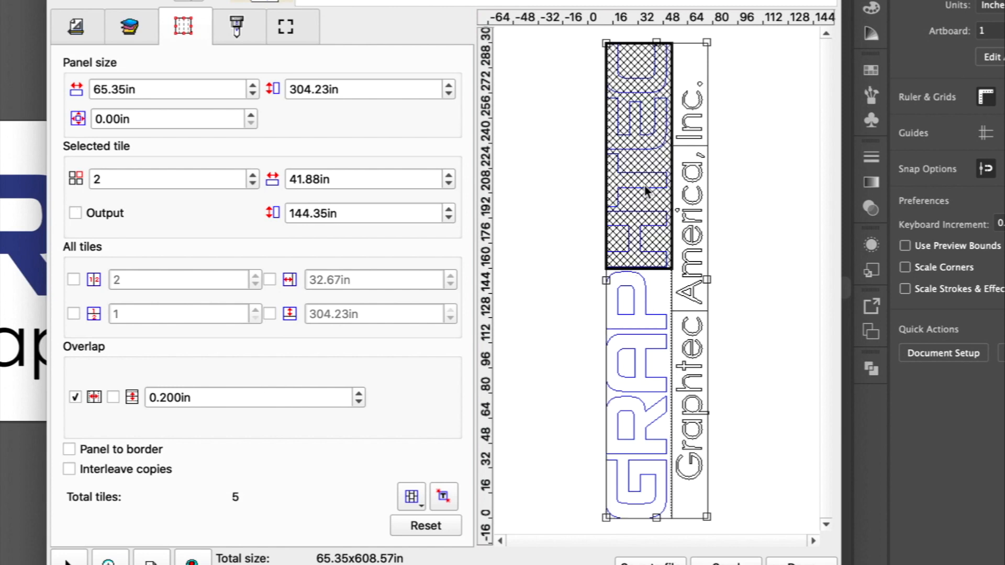
click(694, 272)
click(687, 109)
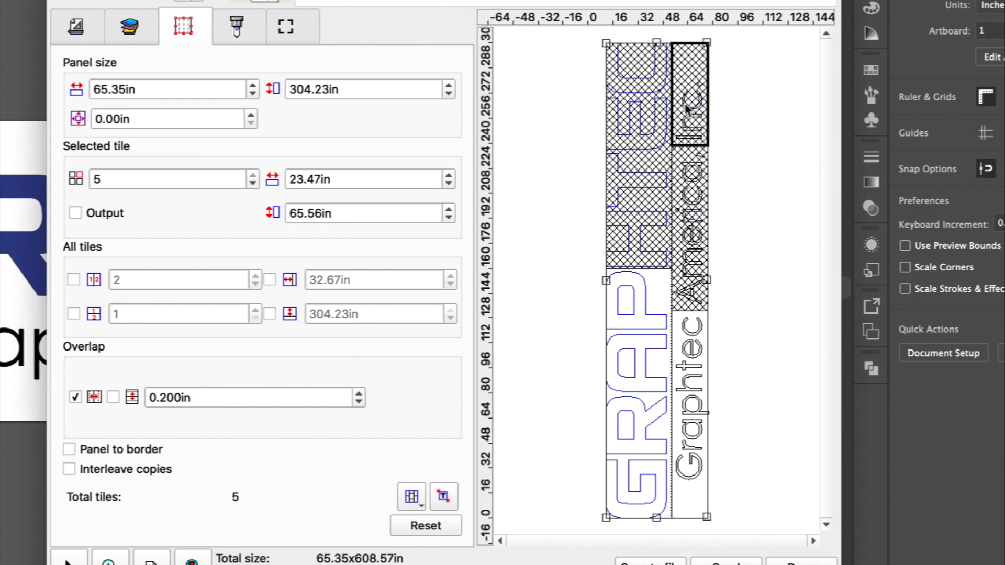
double_click(691, 211)
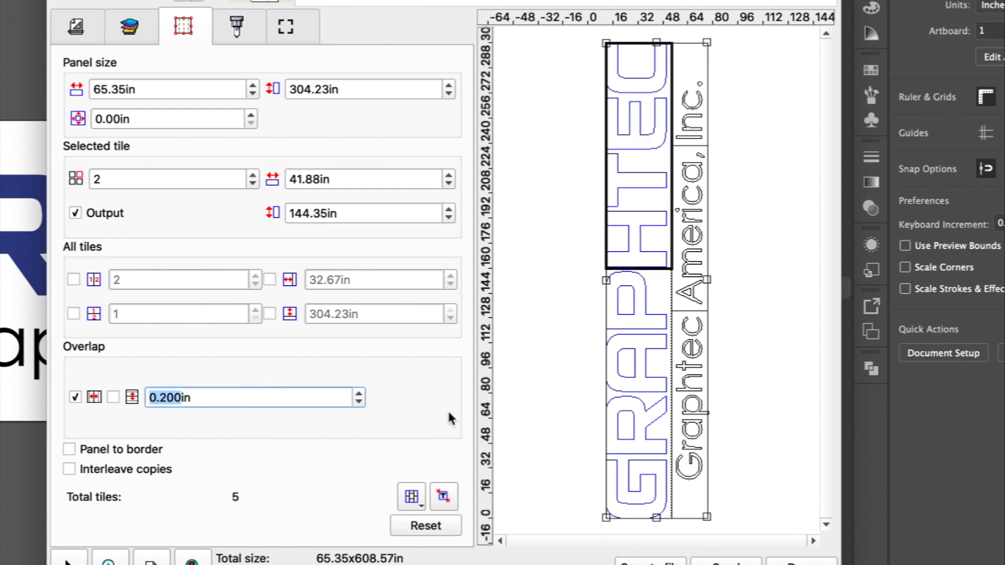
click(432, 533)
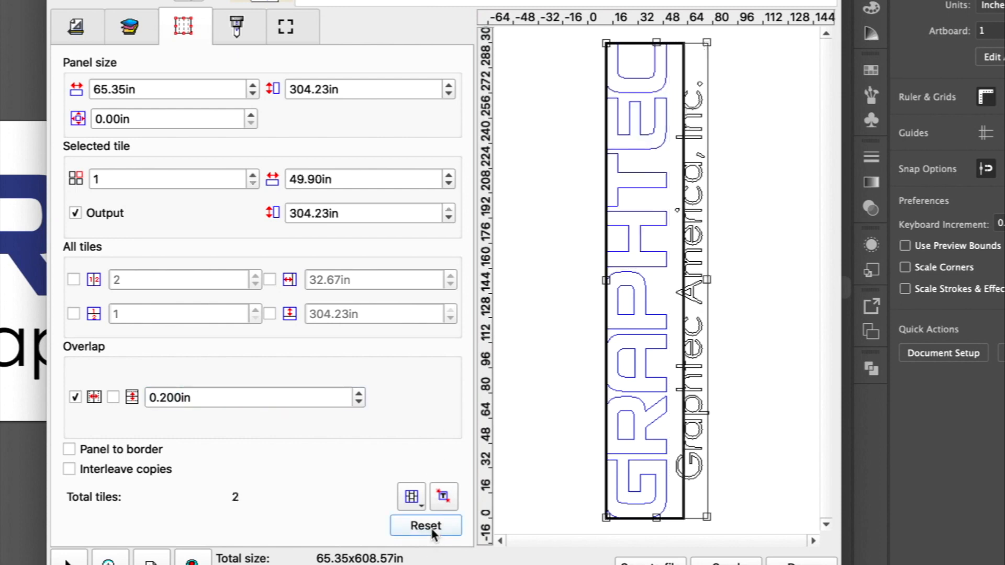
Set the job's proportional scale to 100%
click(78, 29)
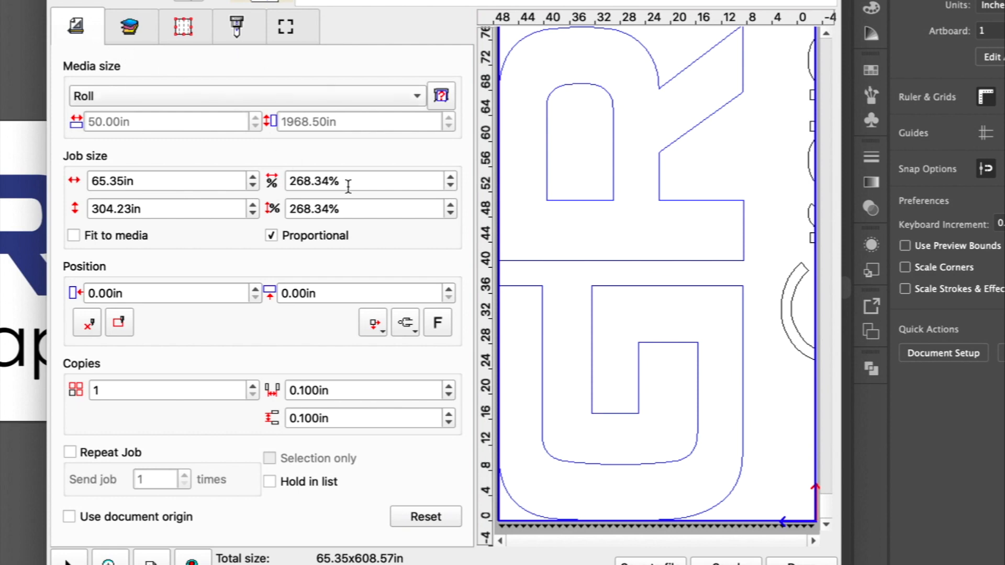
drag(347, 184, 347, 182)
drag(347, 181, 287, 181)
text(100)
key(Return)
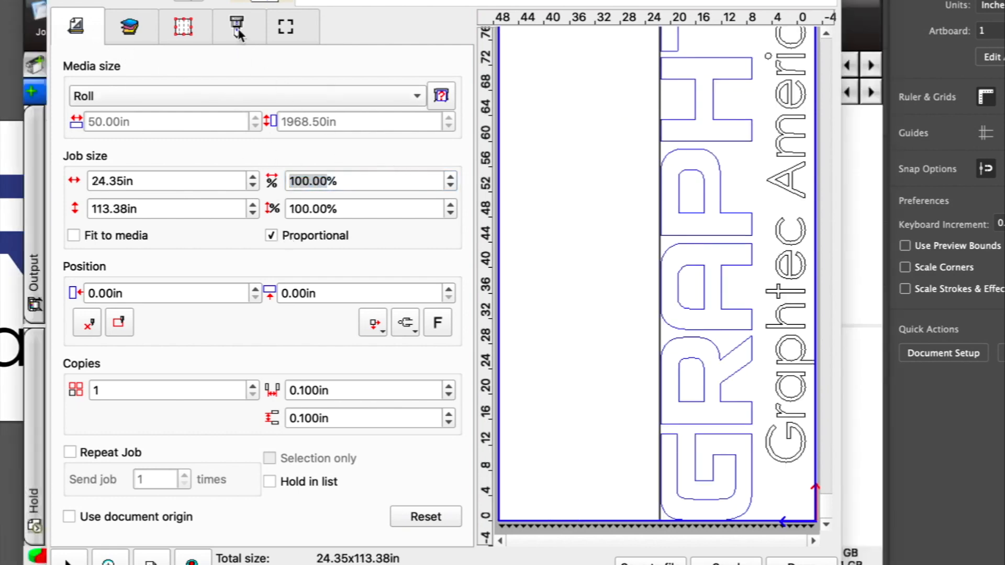
Turn Advance after plot off in the advanced settings, and turn it on again
click(238, 33)
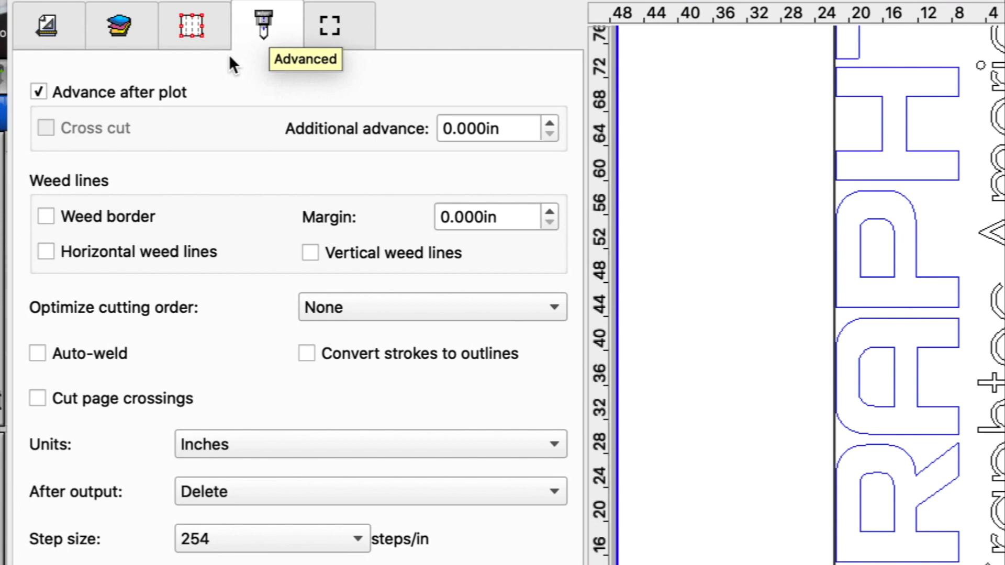
click(35, 90)
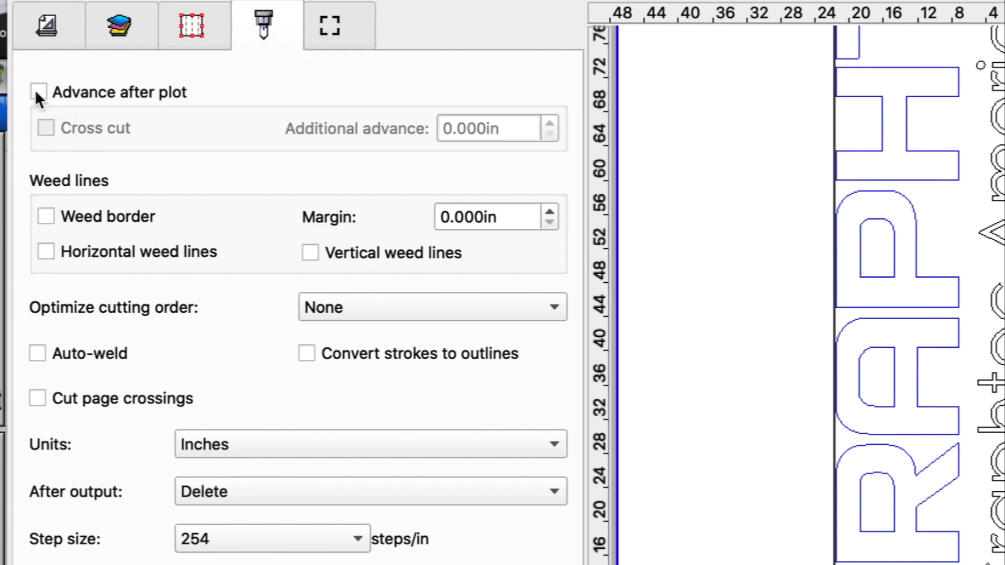
click(36, 89)
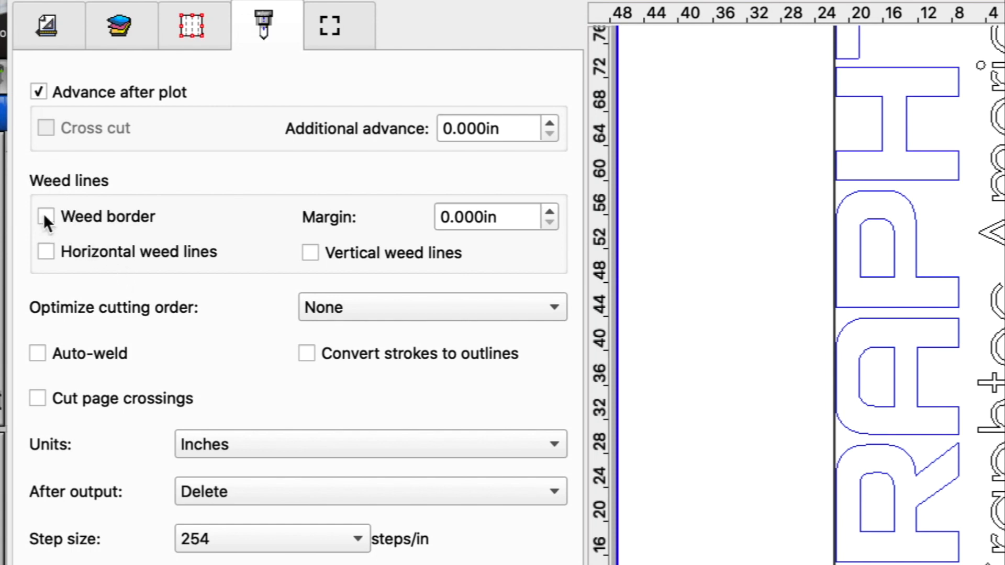
Enable the weed border, and try out the horizontal and vertical weed lines
click(47, 251)
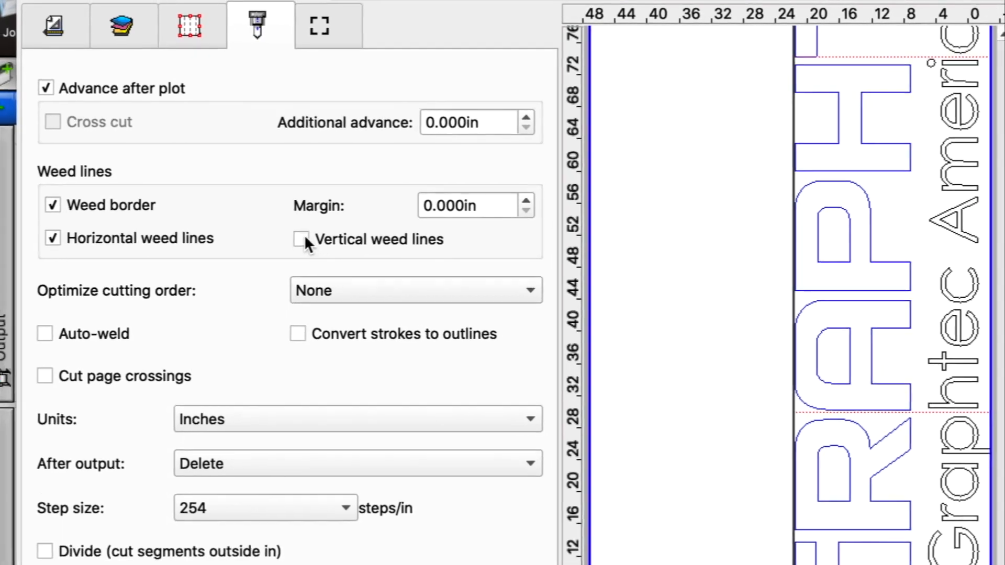
click(308, 252)
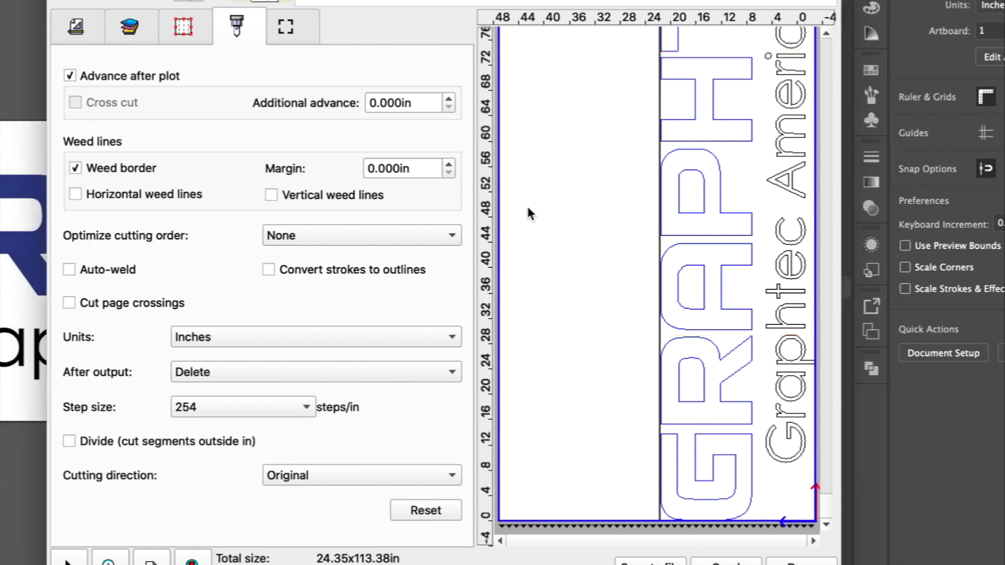
Check the registration mark settings, and set the media size to User defined
click(287, 27)
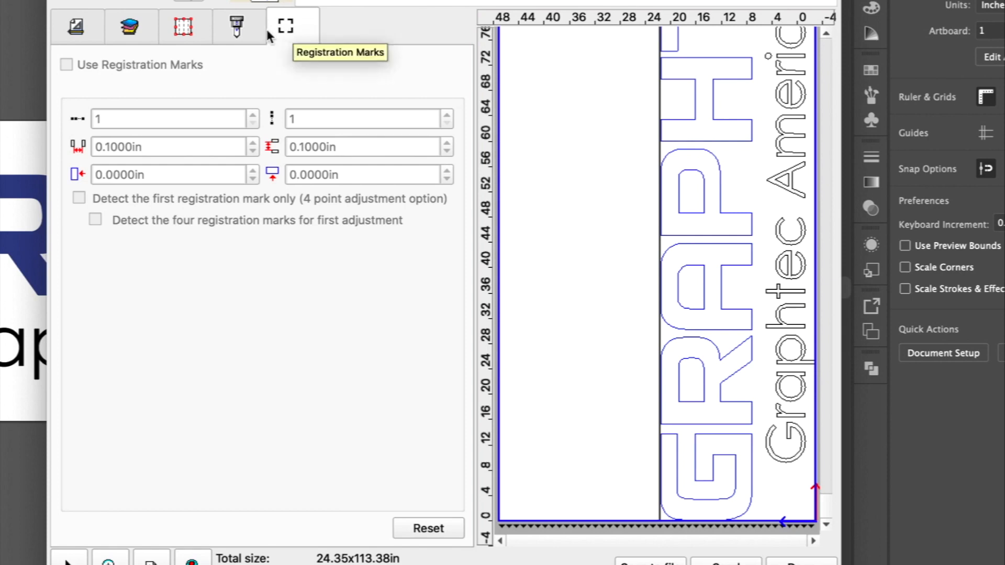
click(76, 27)
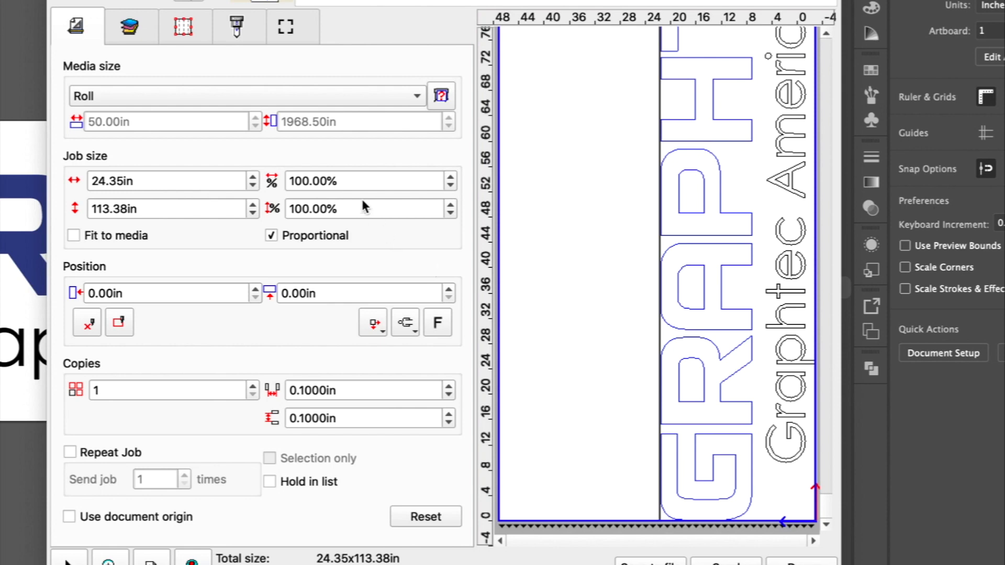
click(416, 94)
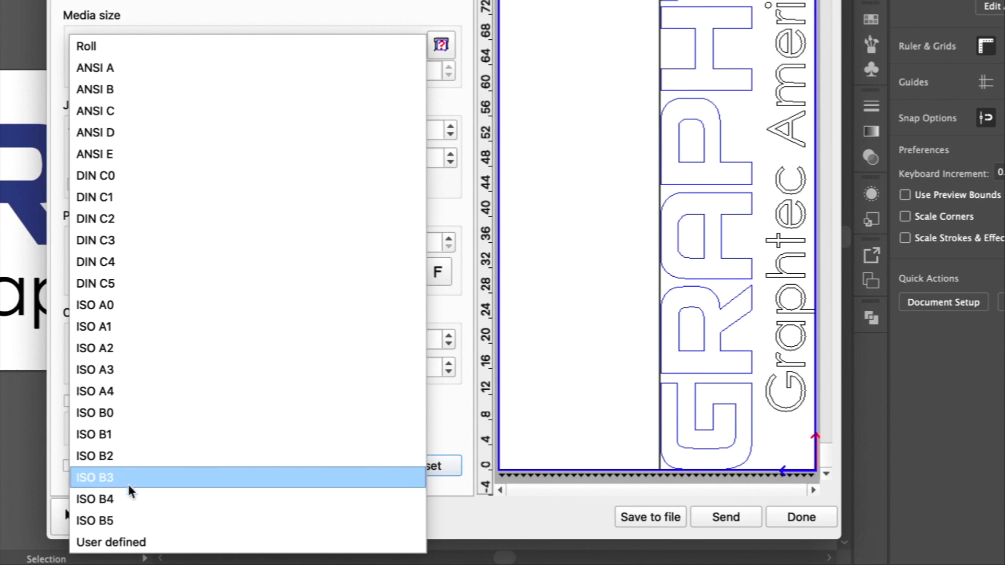
click(130, 544)
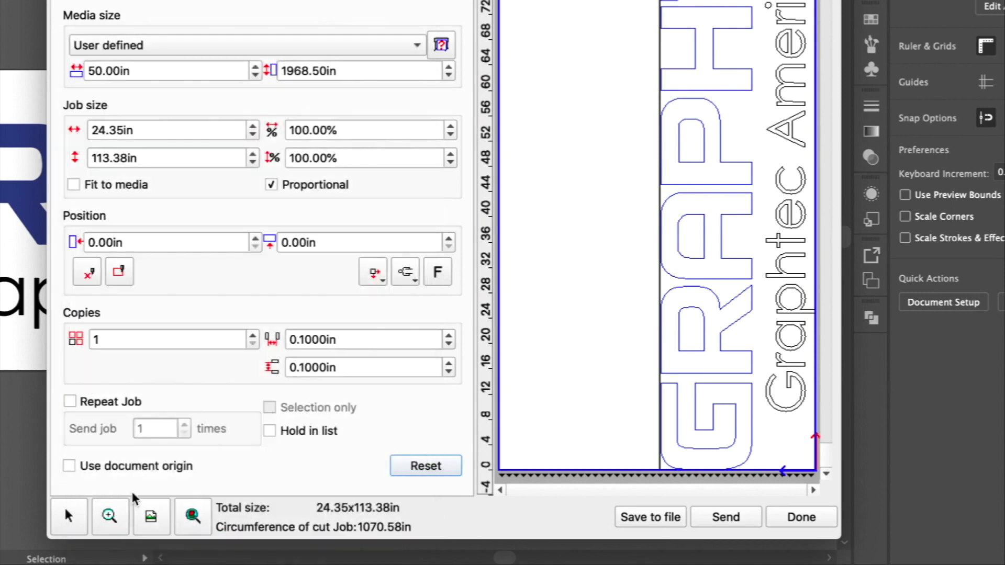
Try a user-defined media width of 51.00 in and return it to 50.00 in
click(255, 66)
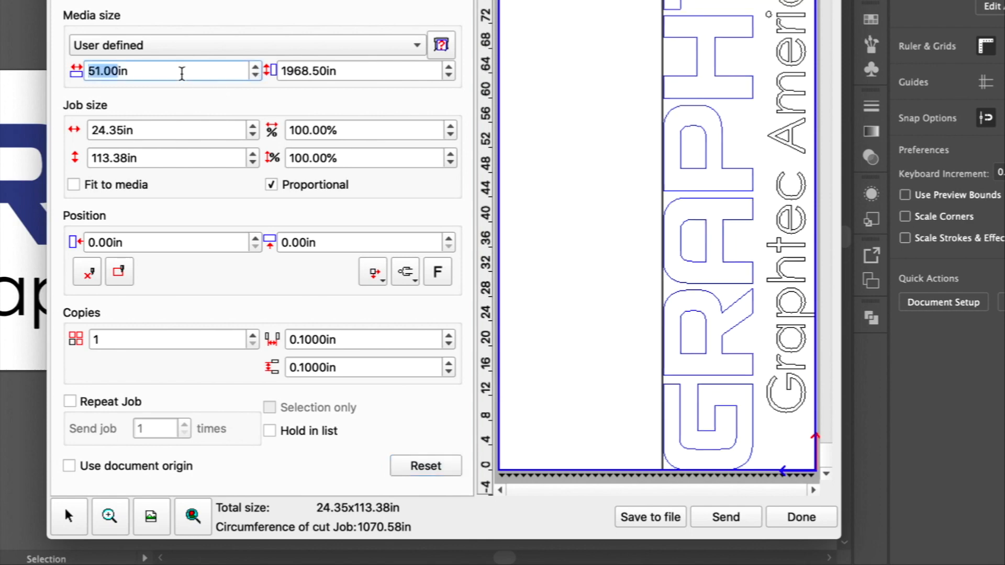
click(256, 75)
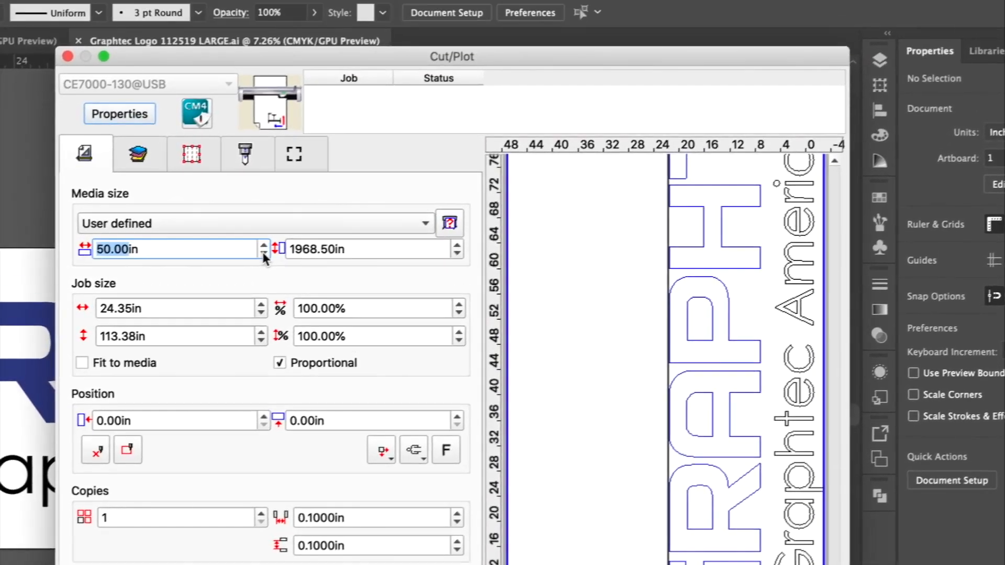
Set the media size to Roll and read the loaded media's size from the cutter
click(282, 223)
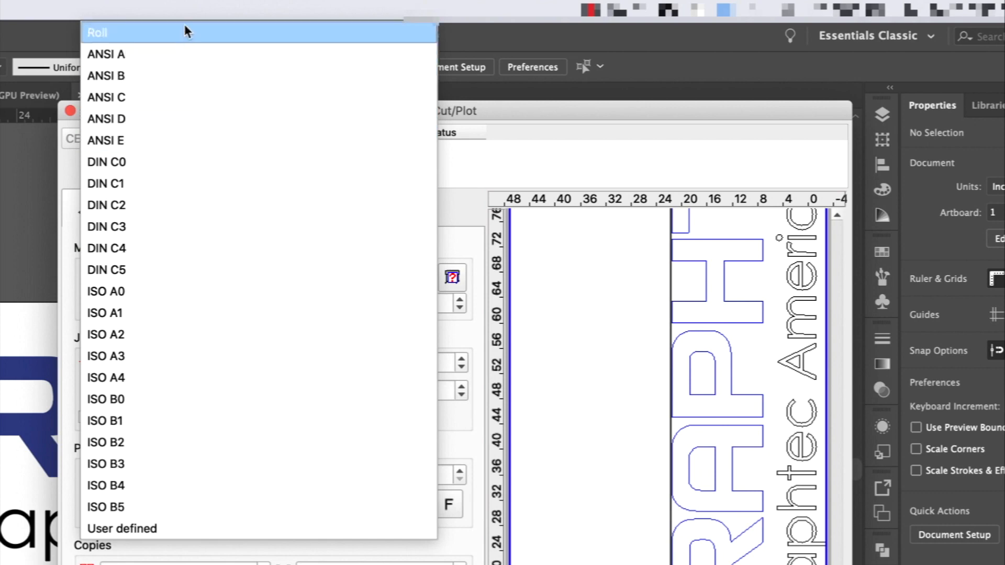
click(186, 31)
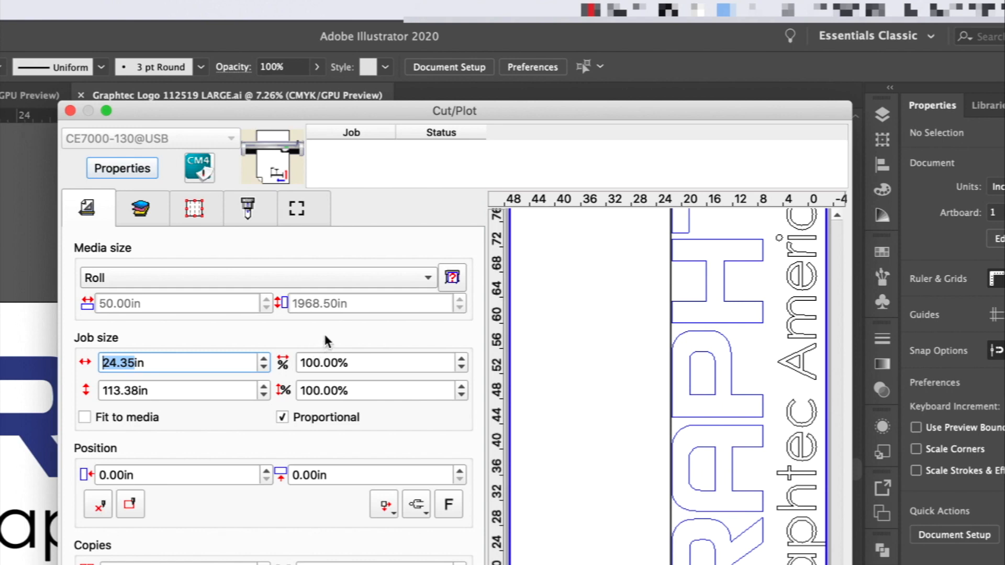
click(453, 278)
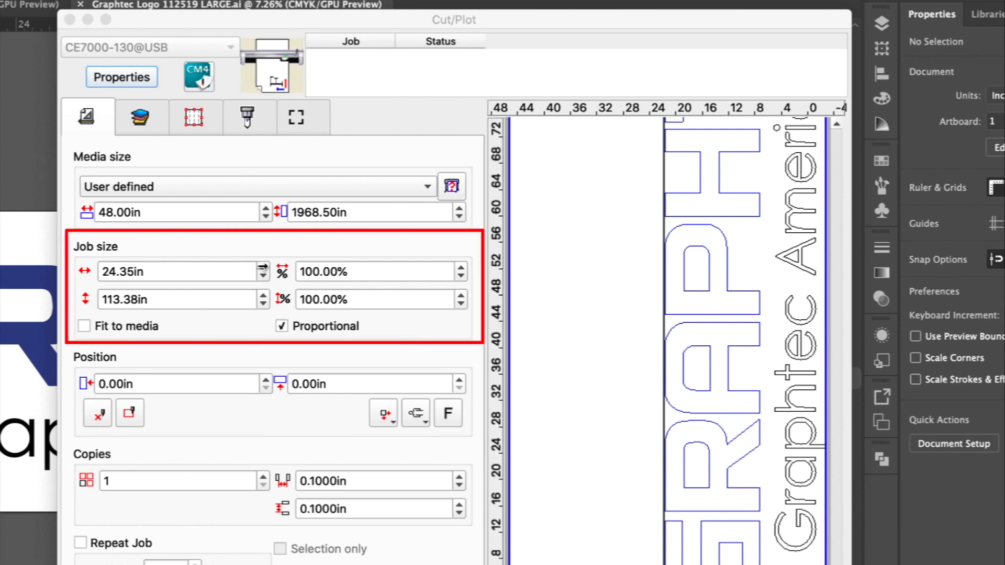
Try resizing the job proportionally by its width, up to 31.35 in and down to 27.35 in
click(262, 267)
click(262, 267)
click(261, 266)
double_click(262, 267)
double_click(261, 267)
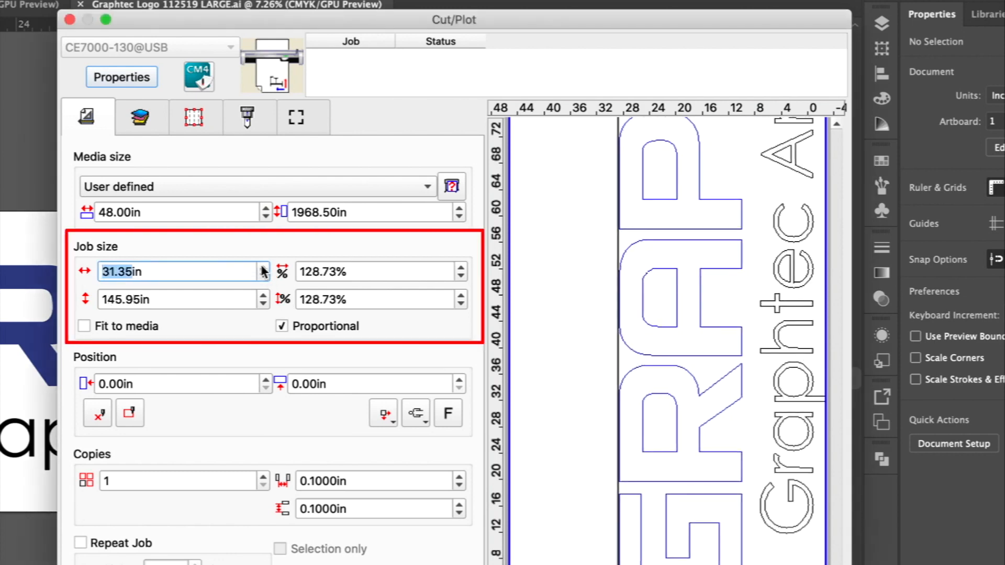
double_click(262, 276)
double_click(262, 276)
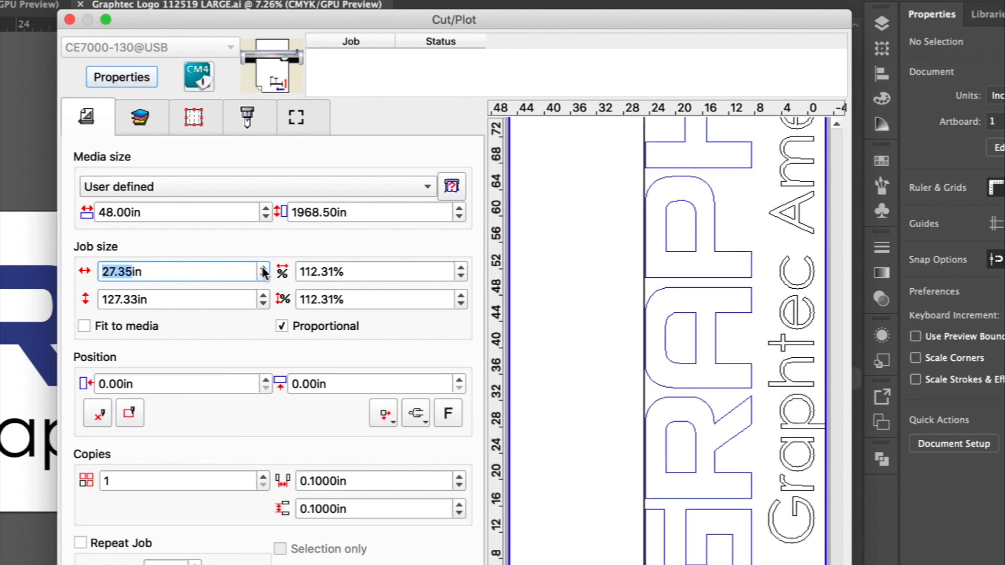
double_click(263, 267)
Reduce the job's proportional scale in 1% steps through 112.52% and 108.52% to just below 102.52%
click(460, 276)
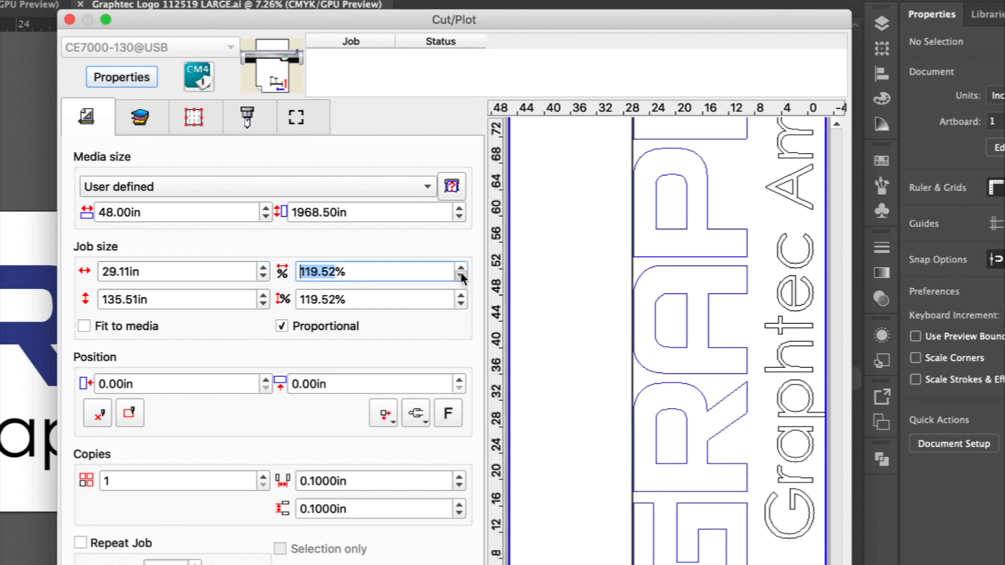
click(461, 276)
double_click(461, 276)
double_click(461, 275)
double_click(460, 275)
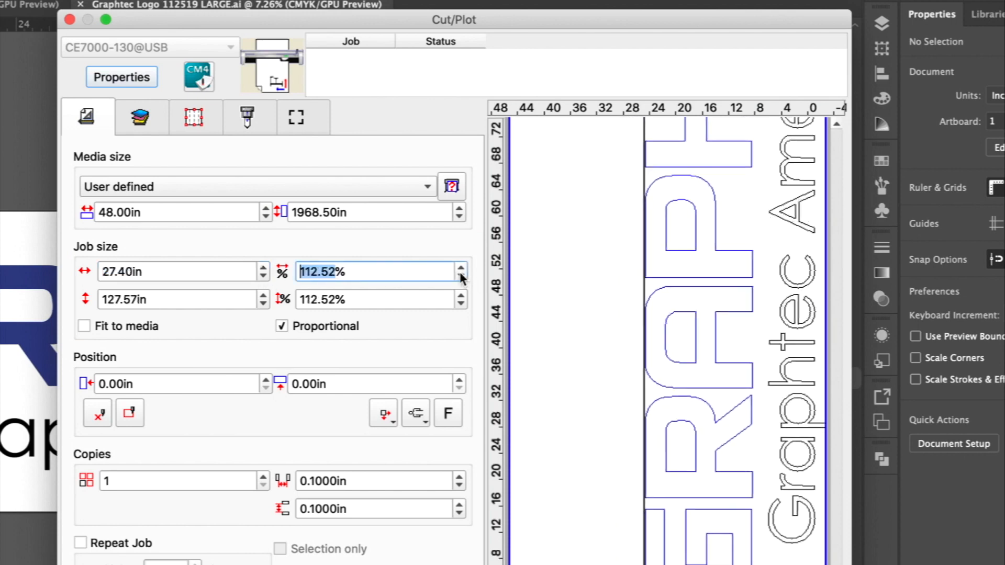
double_click(460, 276)
click(460, 276)
click(460, 276)
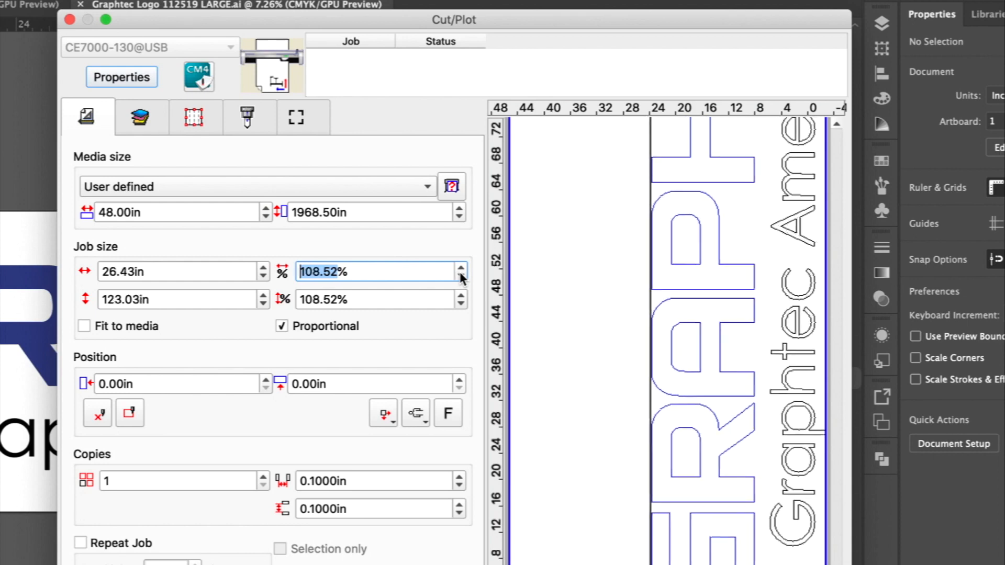
click(459, 274)
double_click(459, 273)
click(460, 273)
double_click(460, 274)
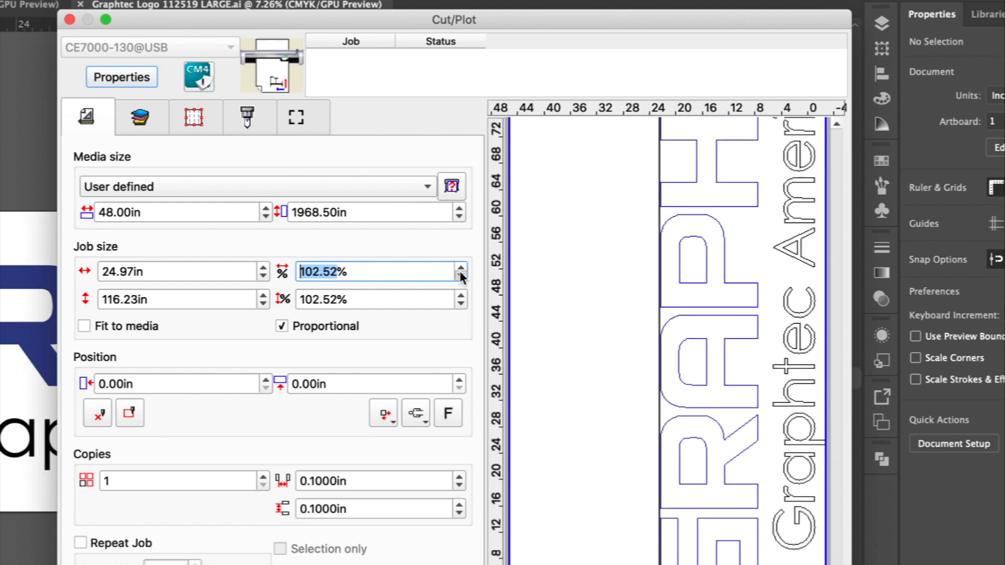
click(460, 275)
click(460, 276)
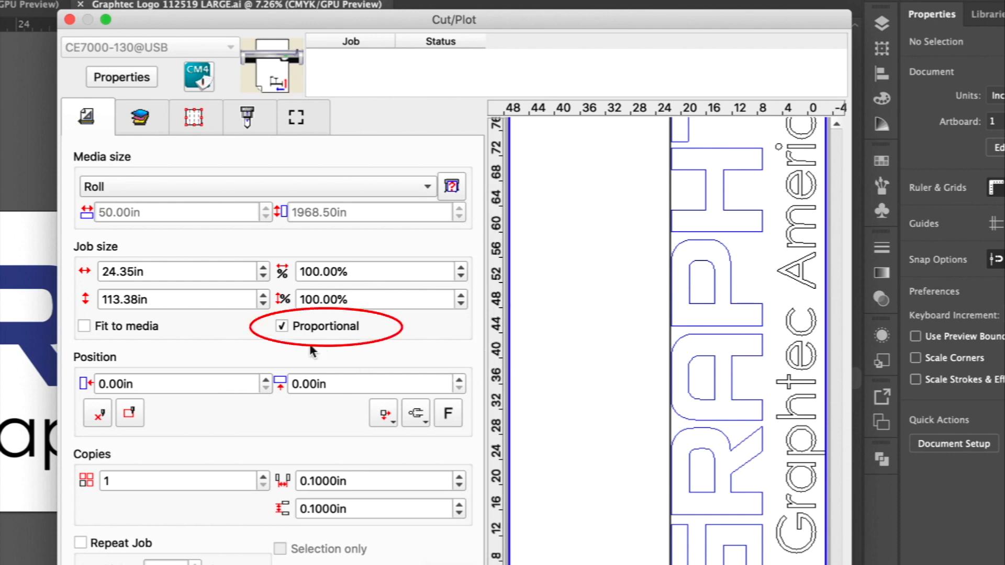
Turn off Proportional and try stretching only the job's width to 30.35 in and beyond
click(280, 327)
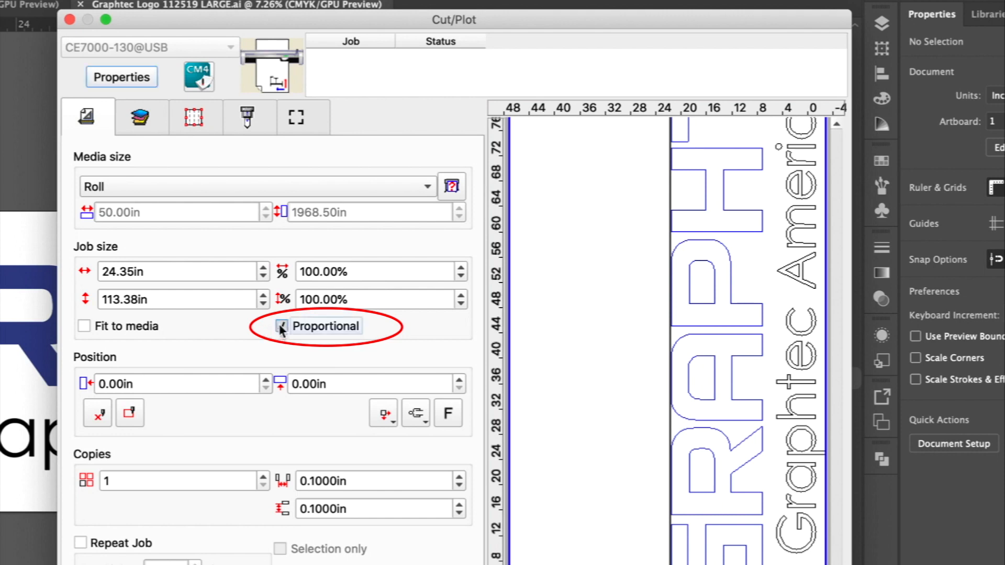
click(264, 268)
click(264, 267)
click(264, 267)
click(264, 267)
click(263, 267)
click(264, 267)
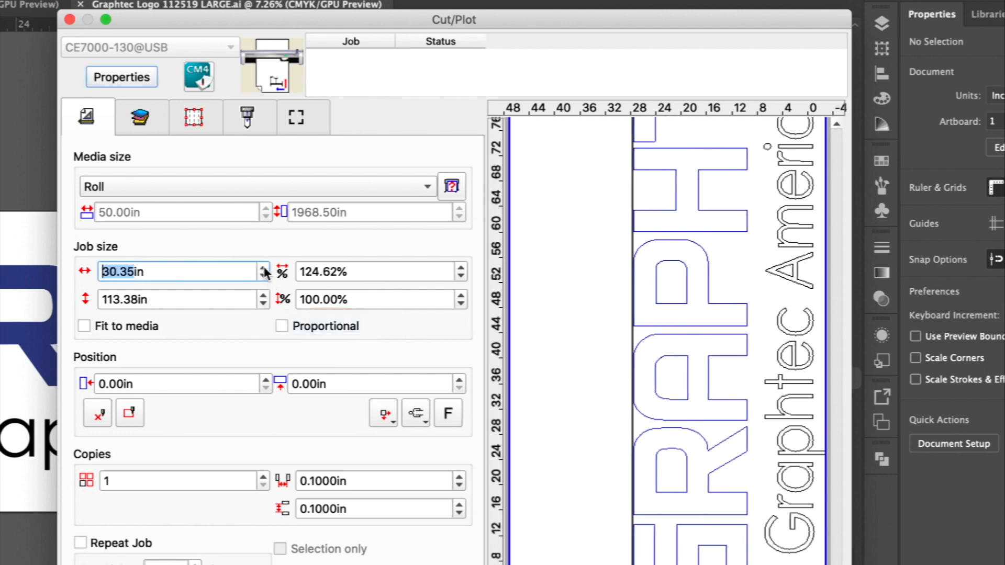
click(264, 268)
click(265, 267)
click(264, 267)
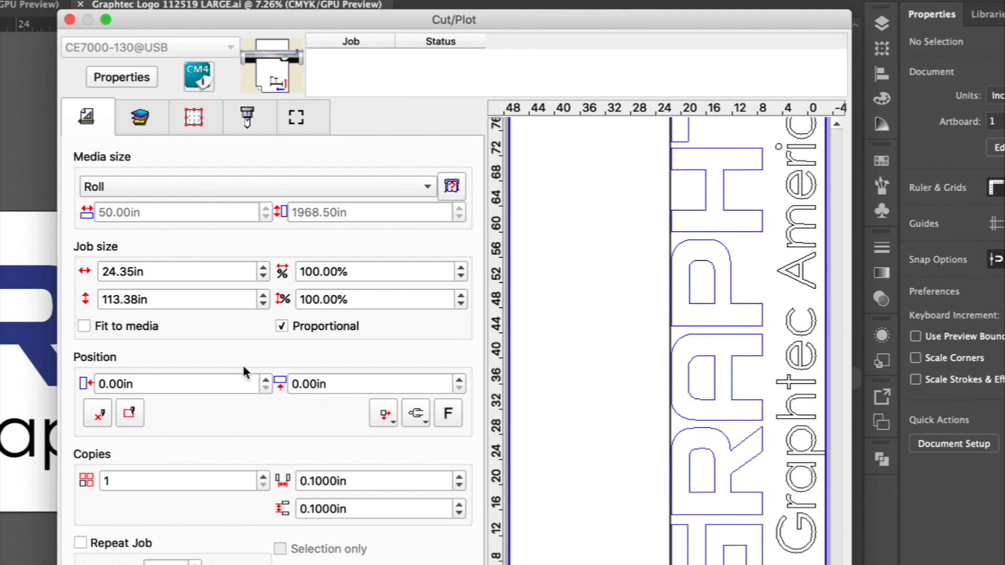
Try scaling the job with Fit to media, and turn the option off again
click(83, 324)
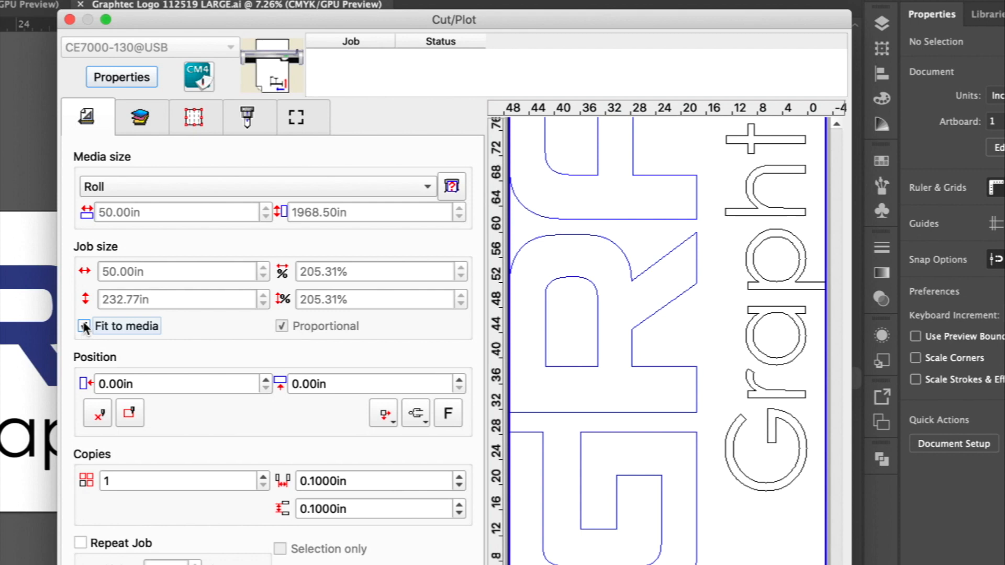
click(83, 321)
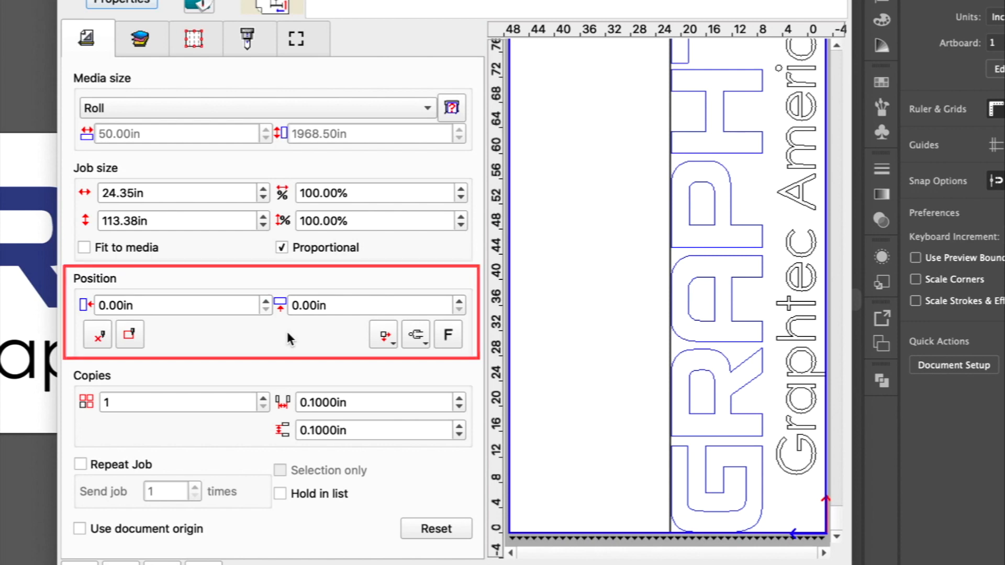
Try a horizontal job position of 8.00 in and return it to 0.00 in
click(266, 302)
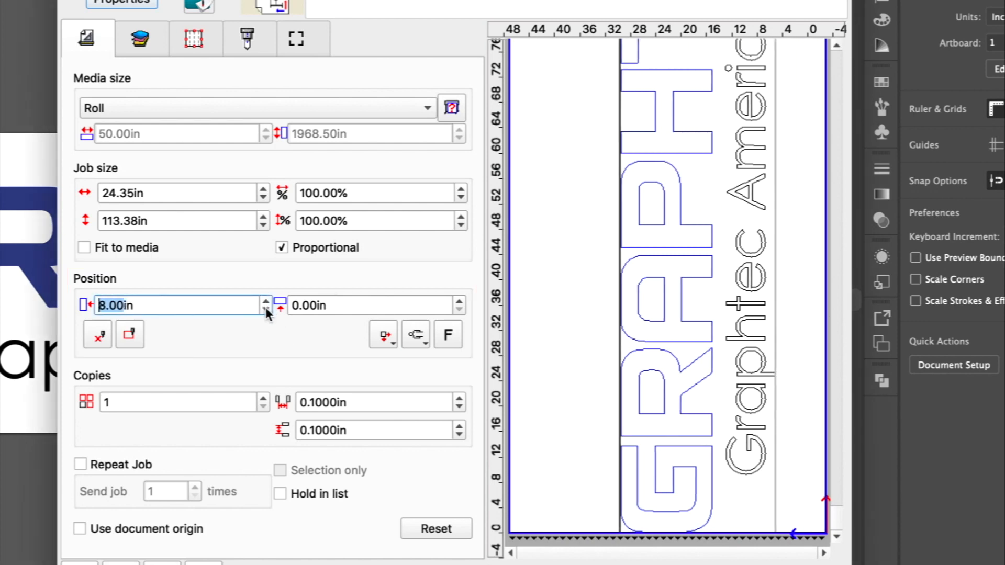
click(266, 307)
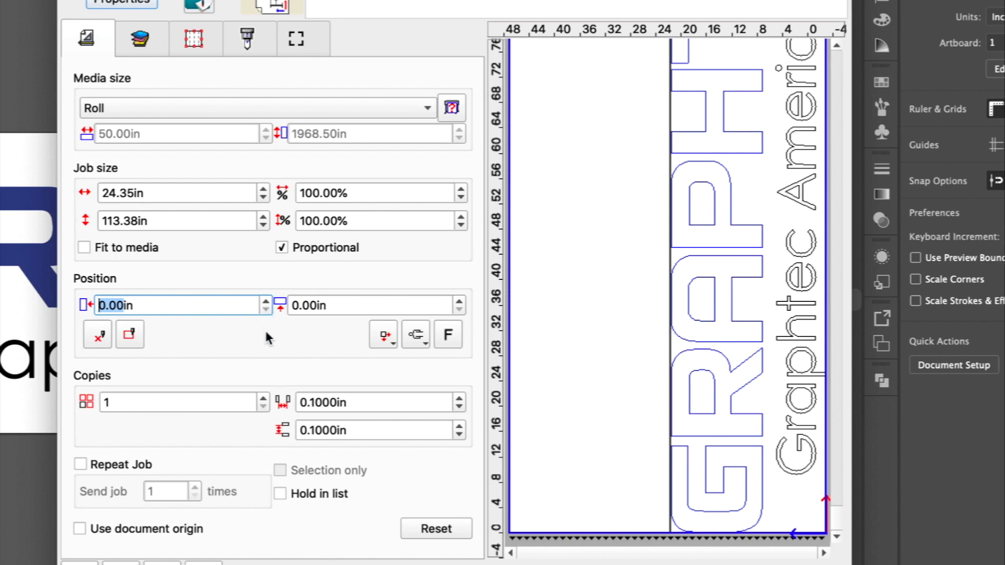
mouse_move(720, 372)
mouse_down()
mouse_move(646, 372)
mouse_move(723, 372)
mouse_up()
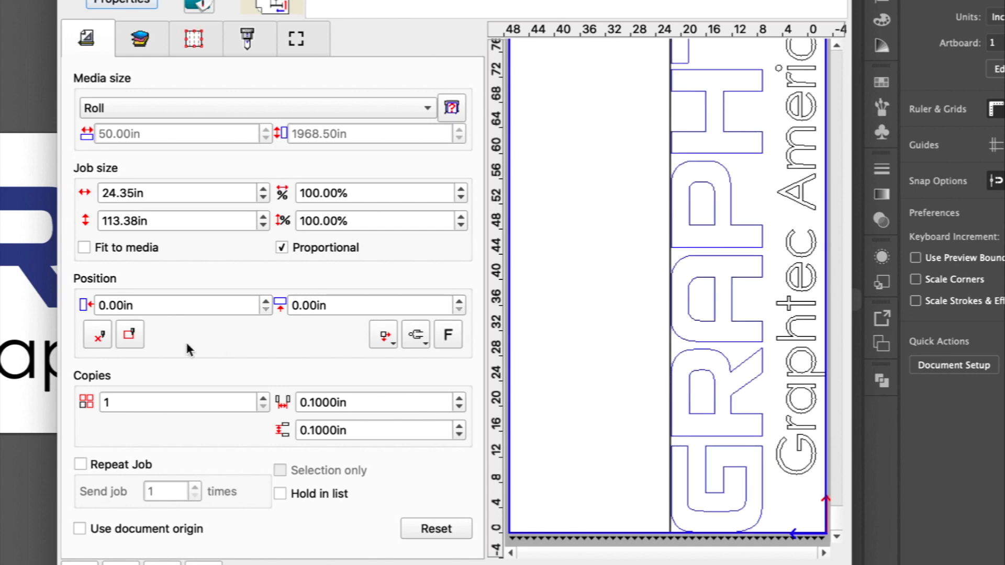
Try the tool-position option while moving the job to a 6.68 in horizontal offset, and try the job-outline option
click(97, 334)
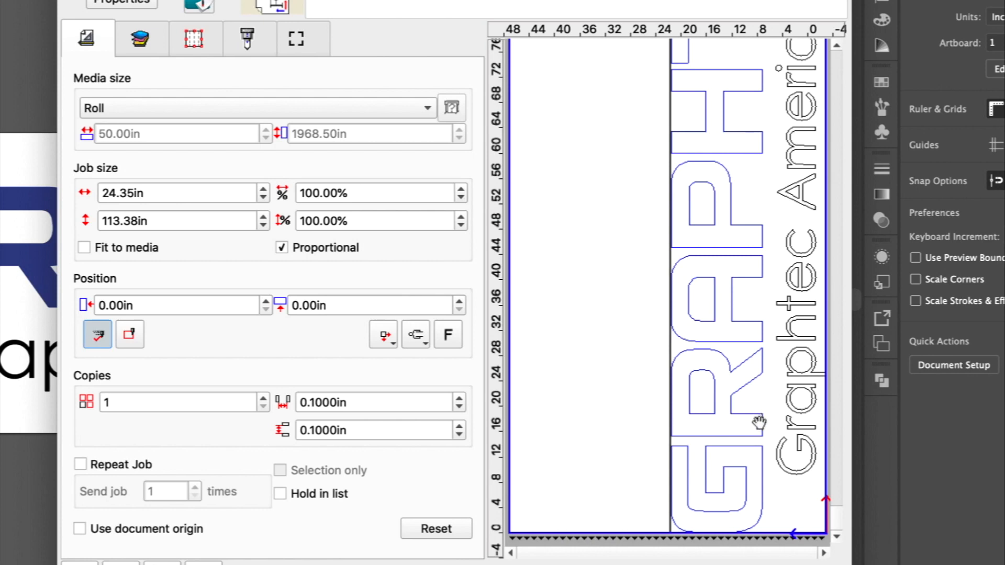
drag(752, 433, 709, 433)
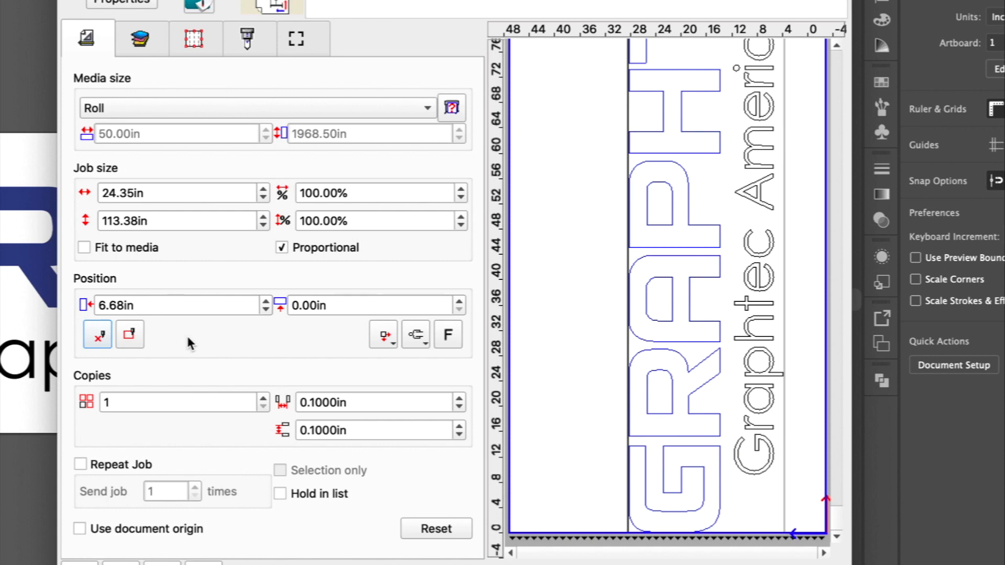
click(131, 336)
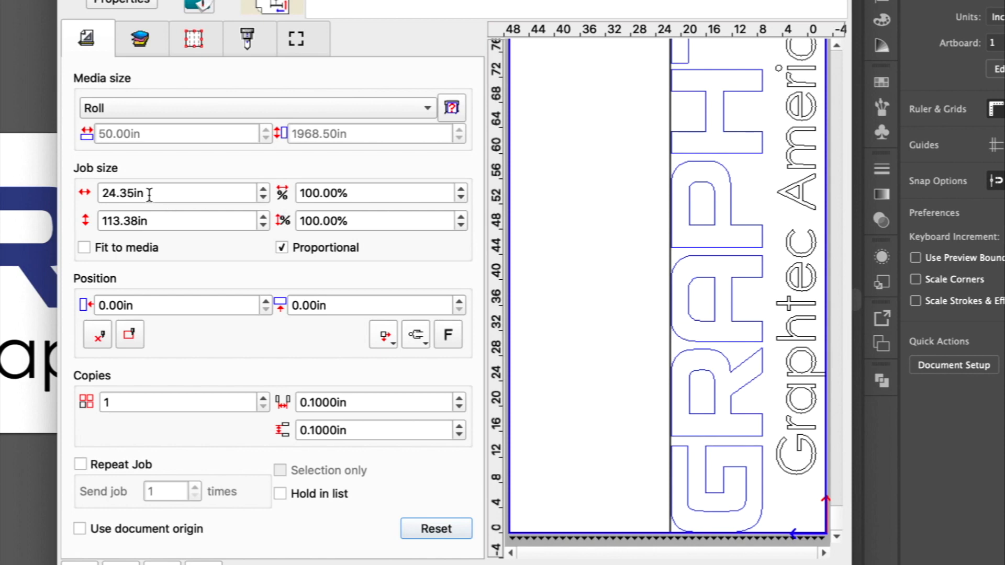
Set the job width to 3 in with its proportions kept
click(150, 193)
drag(150, 193, 101, 193)
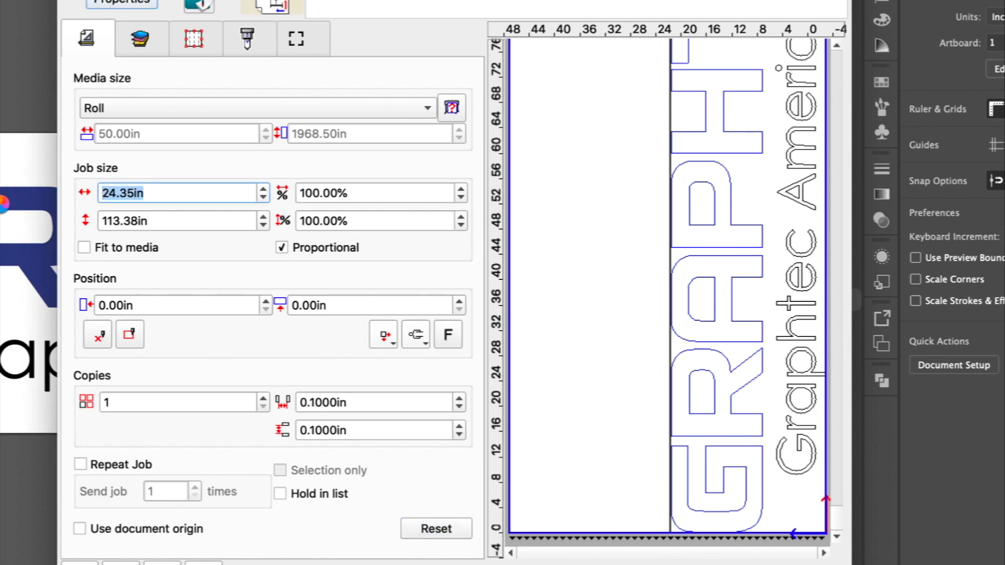
text(3)
key(Return)
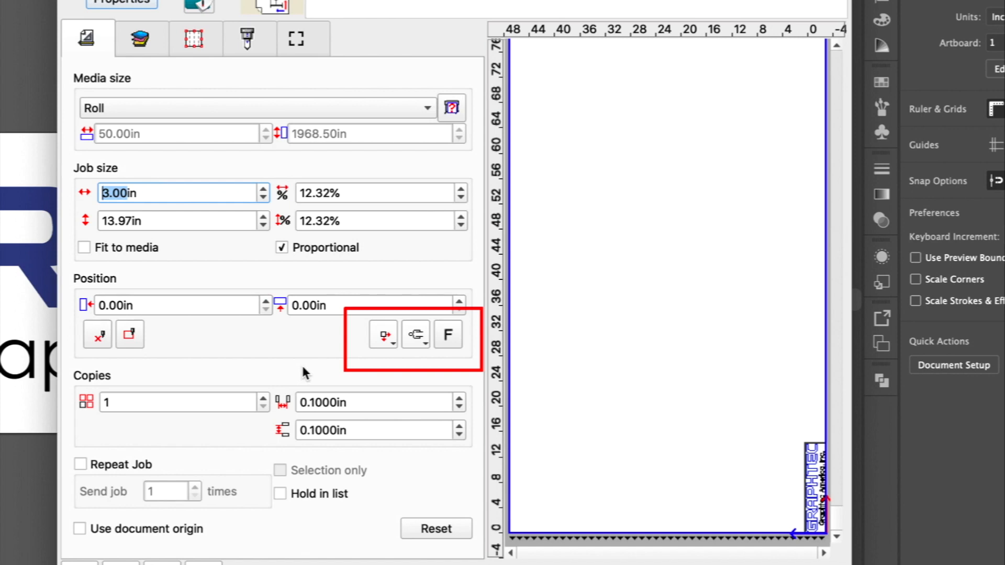
Try aligning the job to the middle of the media width, the far edge and the media center, and return it to the origin corner
click(388, 336)
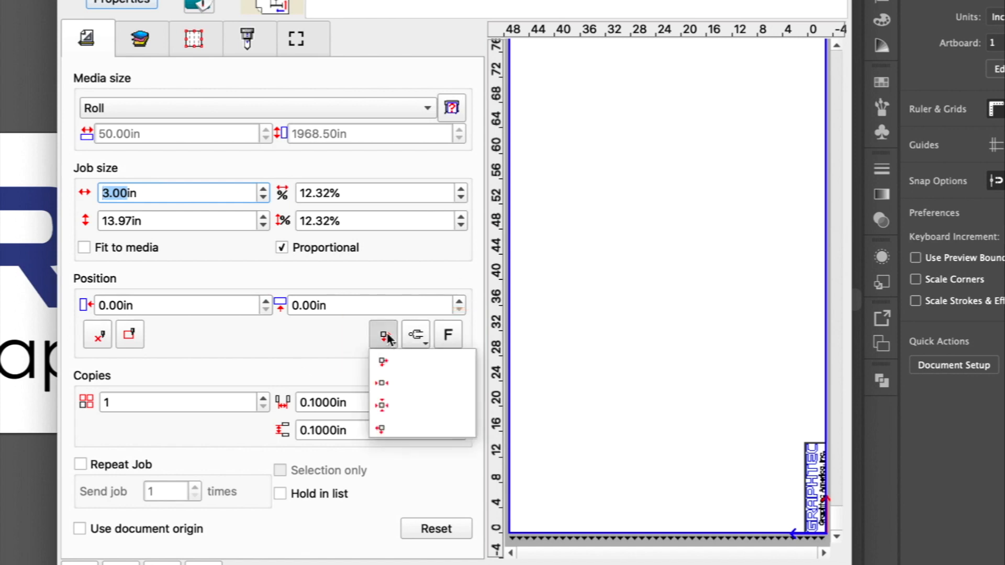
click(385, 375)
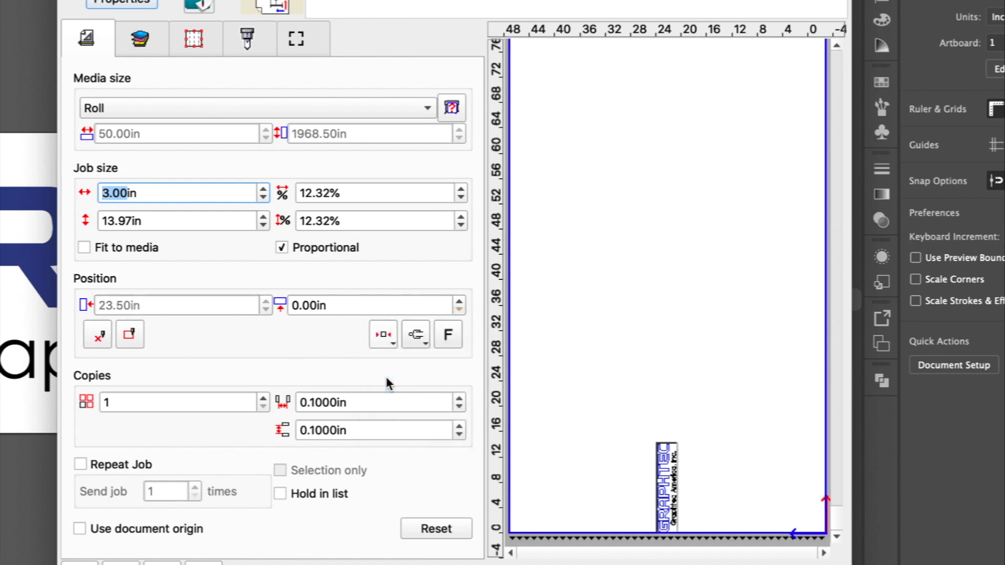
click(380, 335)
click(398, 424)
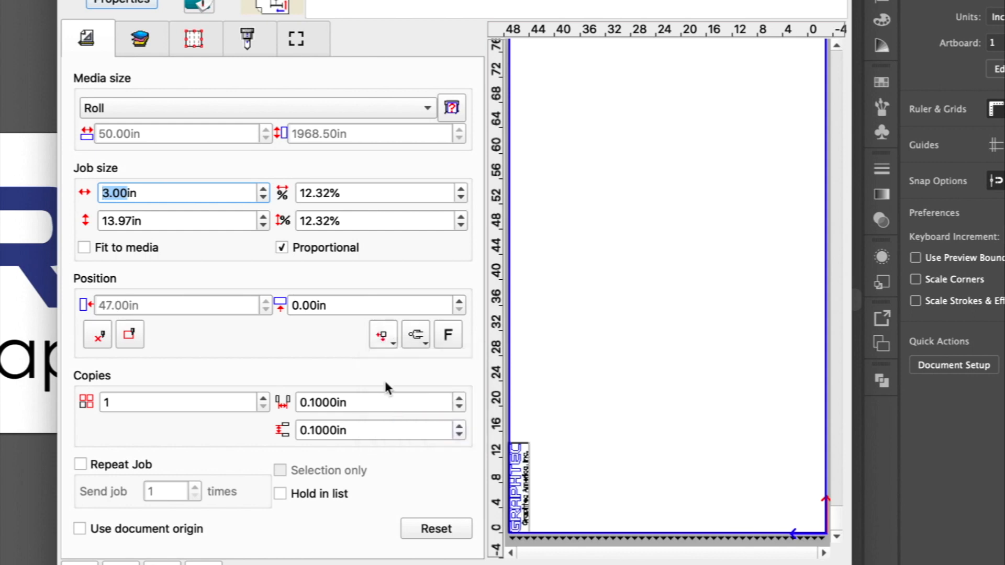
click(387, 335)
click(391, 405)
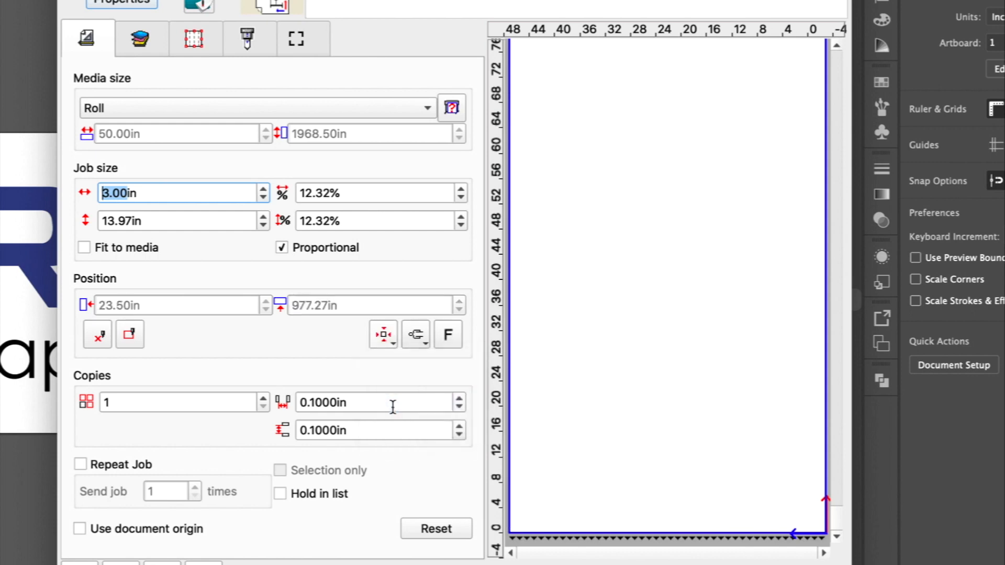
click(383, 335)
click(385, 360)
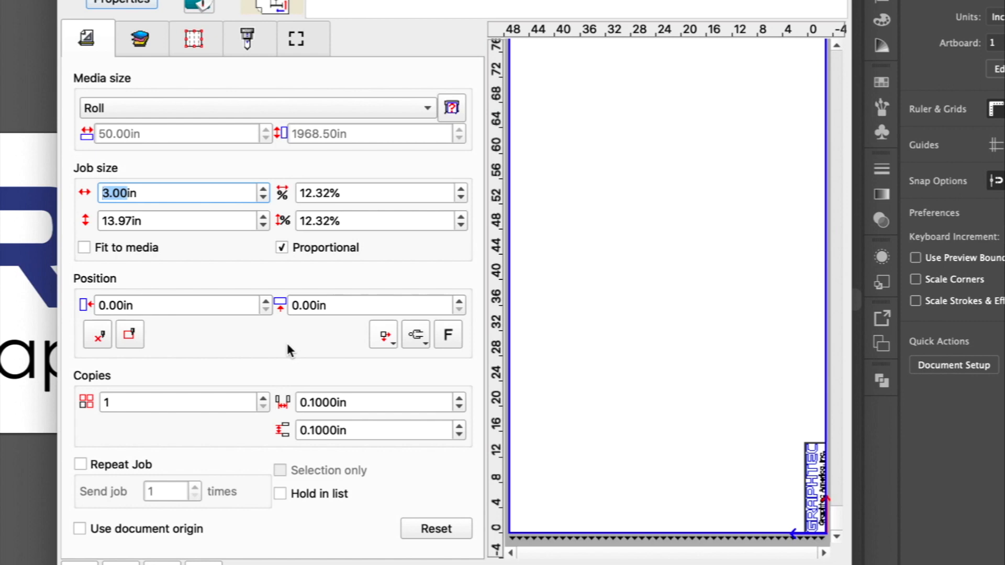
Try the upright, upside-down and opposite sideways job orientations, and return to the original sideways one
click(416, 334)
click(419, 359)
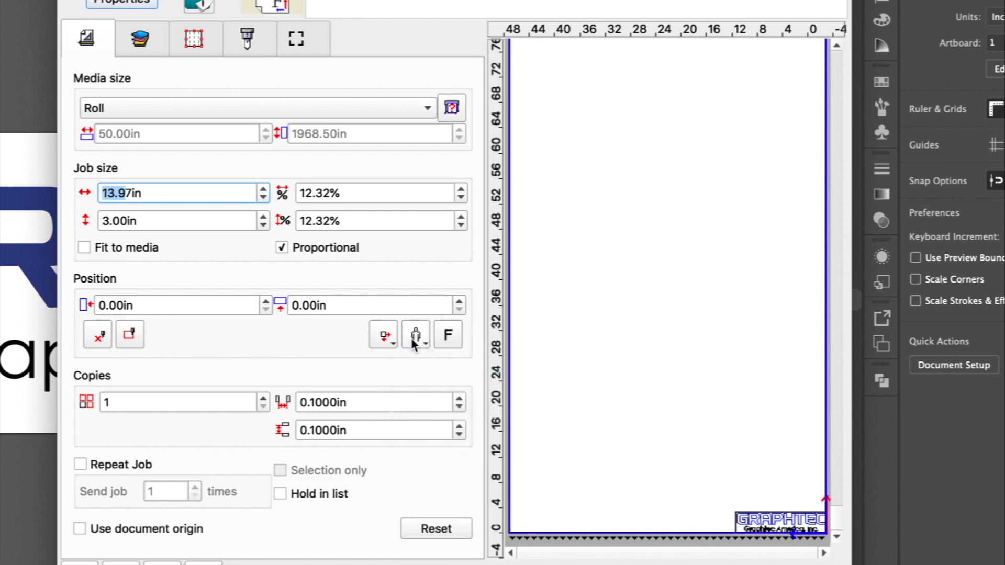
click(416, 335)
click(419, 403)
click(416, 335)
click(414, 426)
click(416, 335)
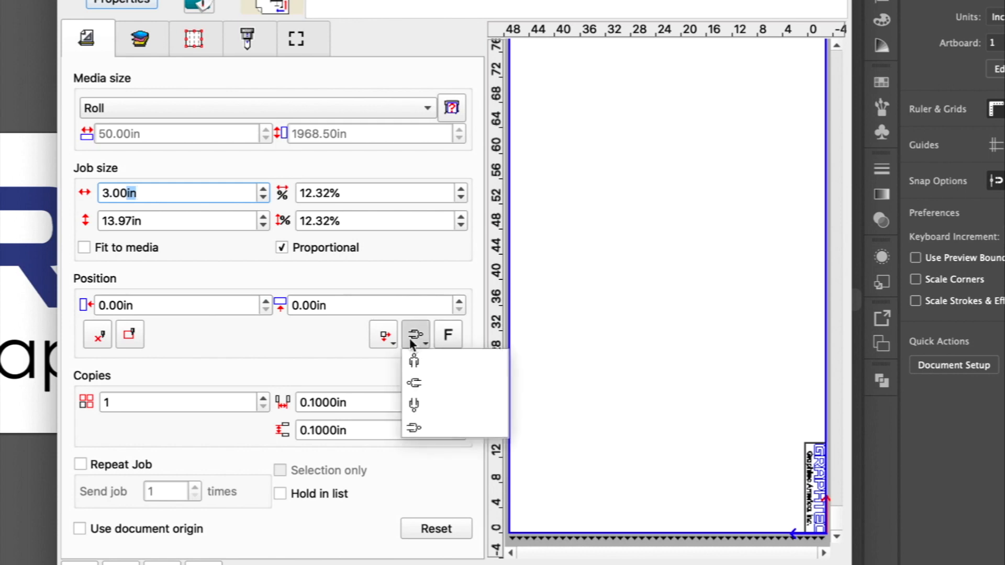
click(416, 379)
Rotate the job to the upright orientation and mirror it
click(416, 338)
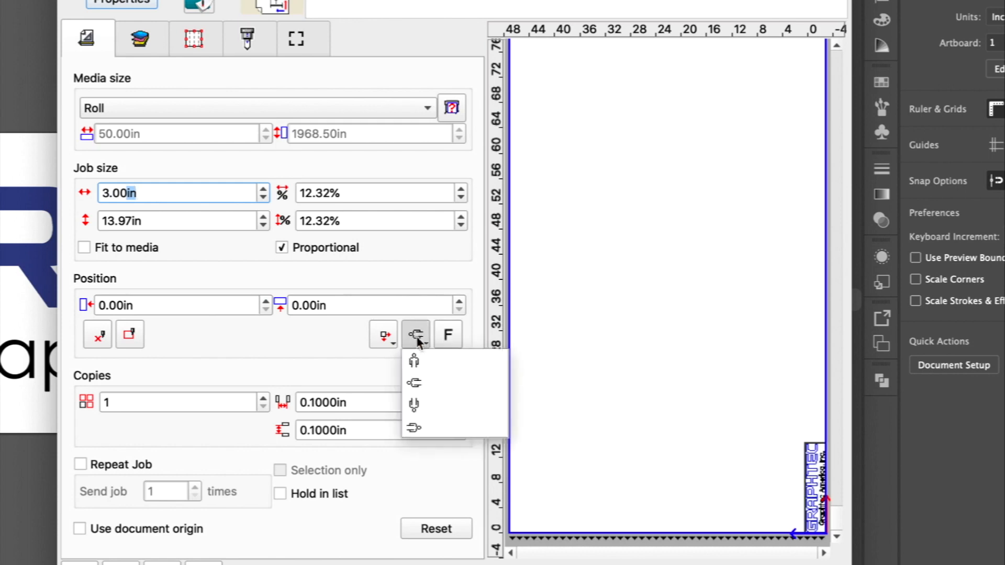
click(414, 360)
click(447, 335)
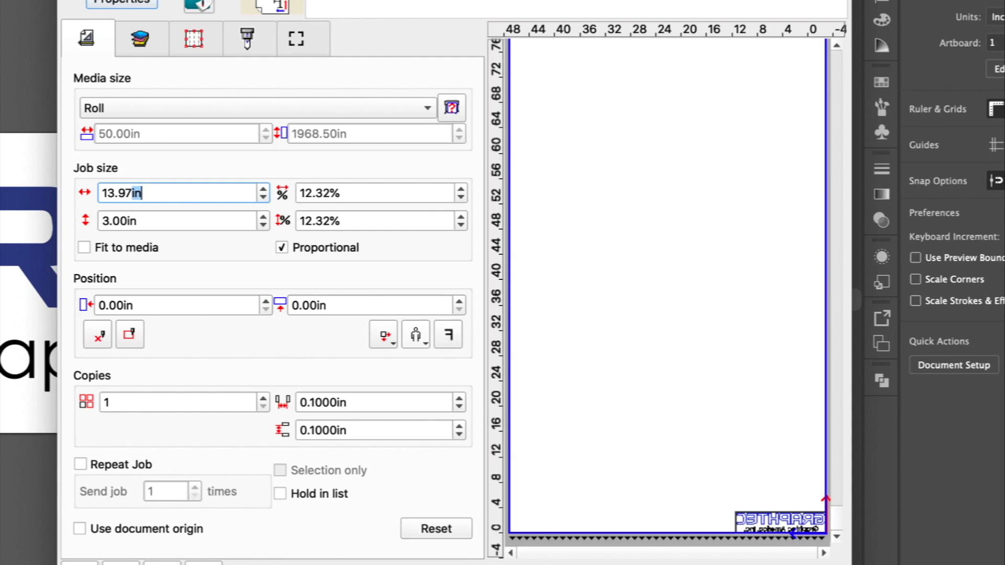
click(203, 564)
click(202, 561)
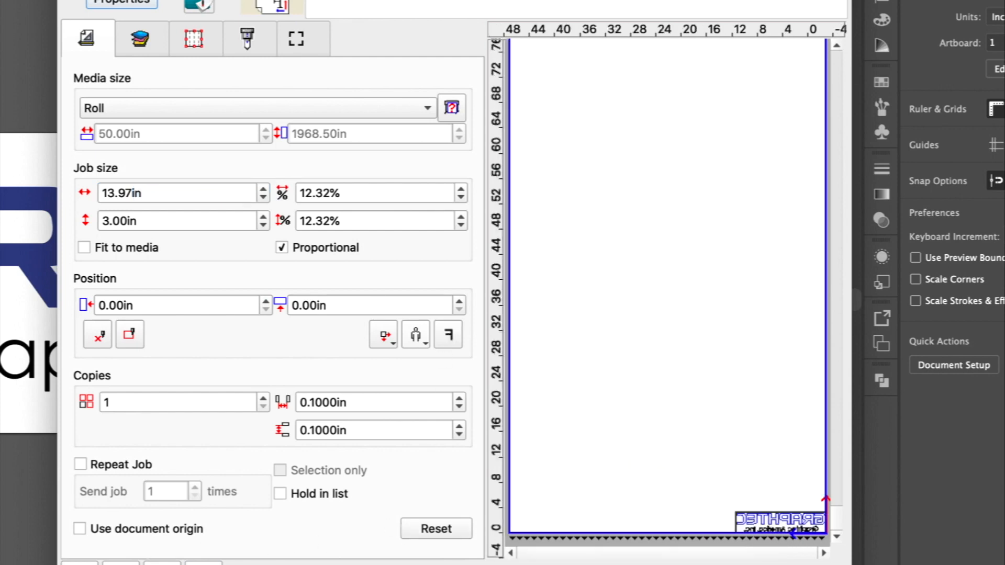
Turn off mirroring for the job and set the number of copies to 6
click(449, 336)
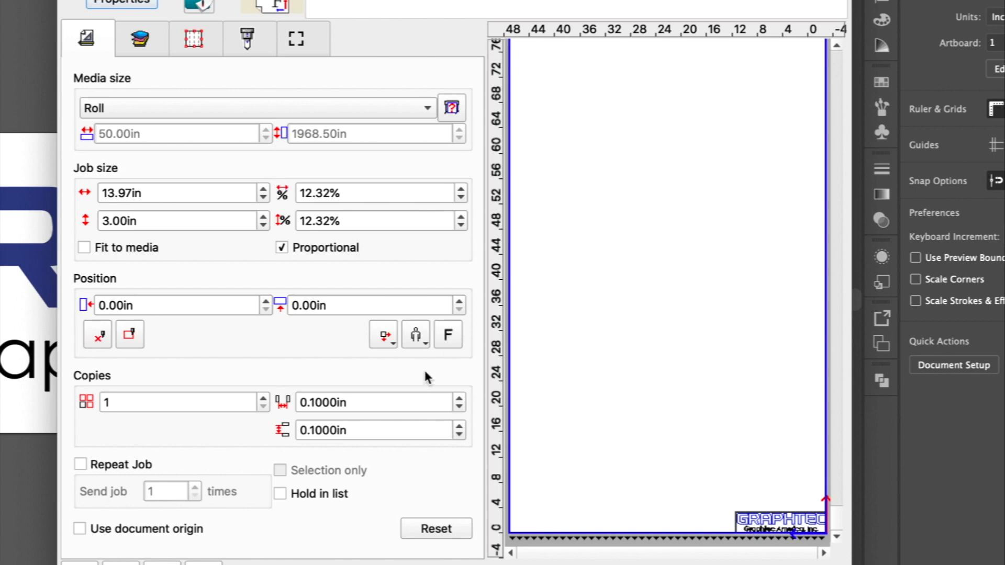
click(263, 399)
click(263, 399)
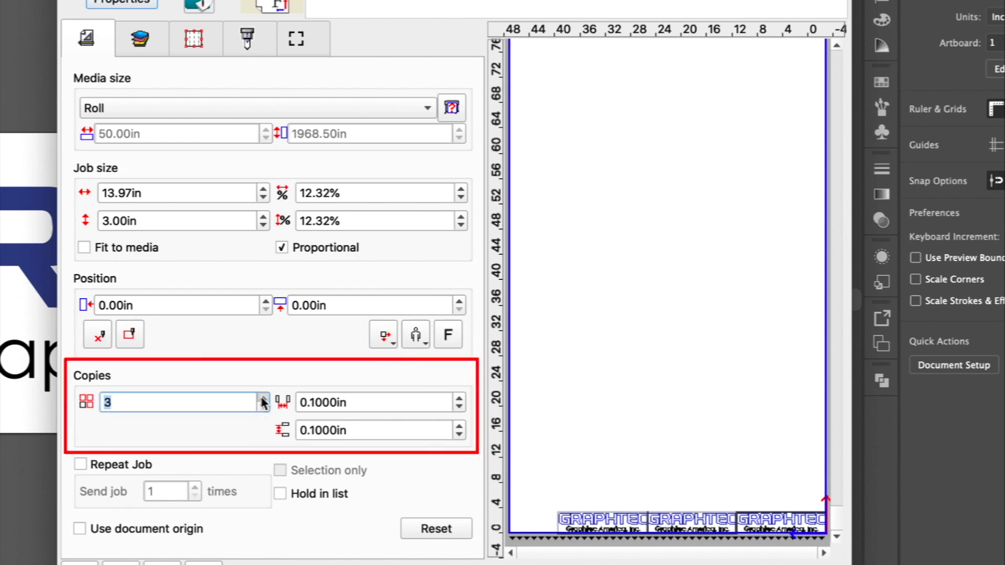
click(263, 399)
click(263, 398)
click(263, 398)
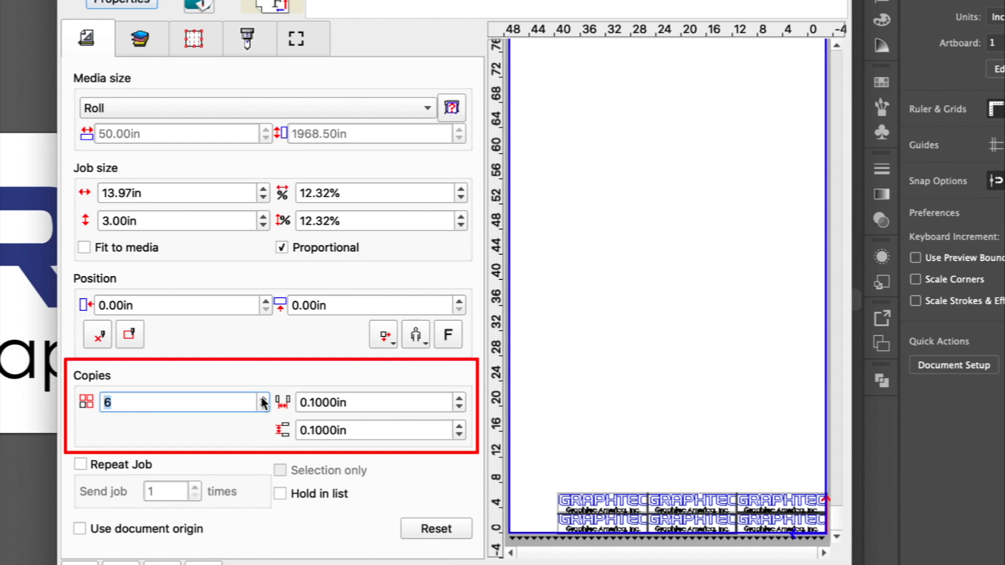
Set the copy spacing to 3.1 in both between the columns and between the rows of copies
click(459, 399)
click(459, 398)
click(459, 398)
click(458, 399)
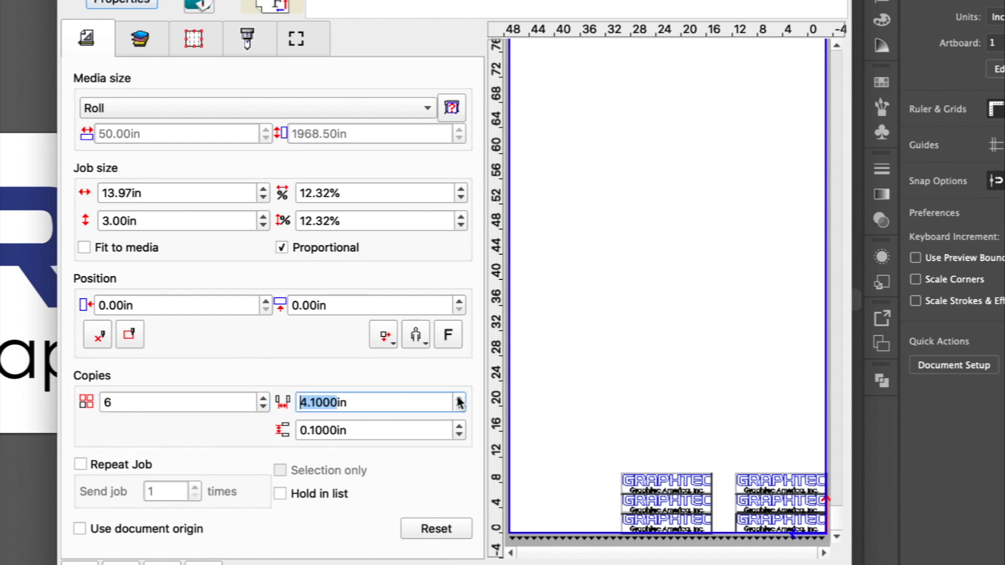
click(459, 406)
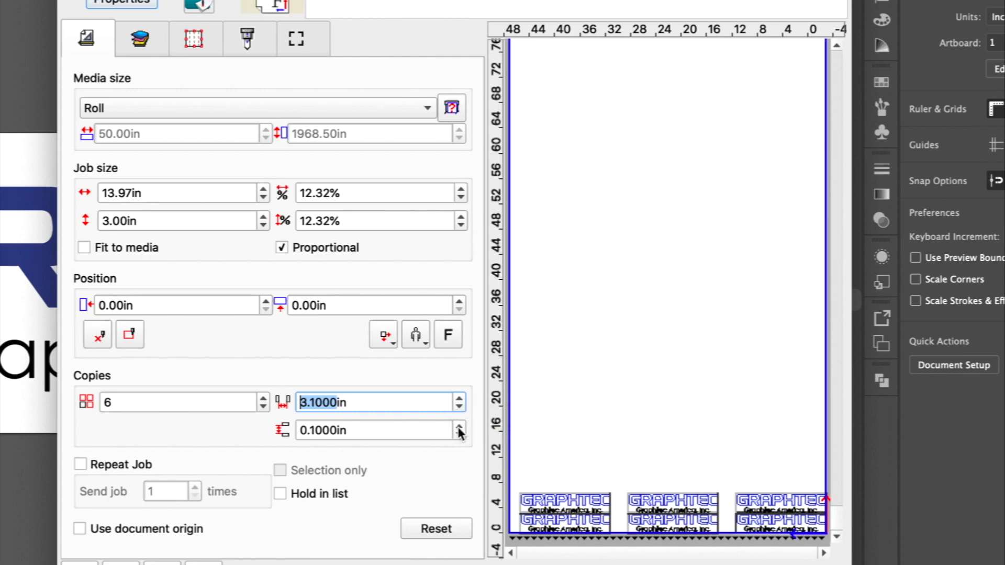
click(459, 427)
click(459, 427)
click(459, 427)
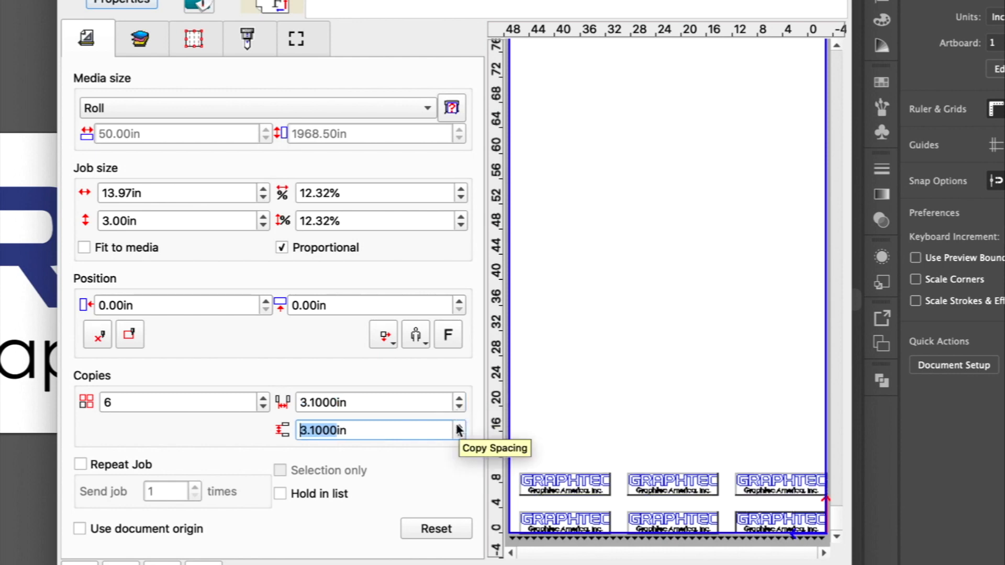
Reset all job settings to their defaults and close the Cut/Plot window
click(428, 529)
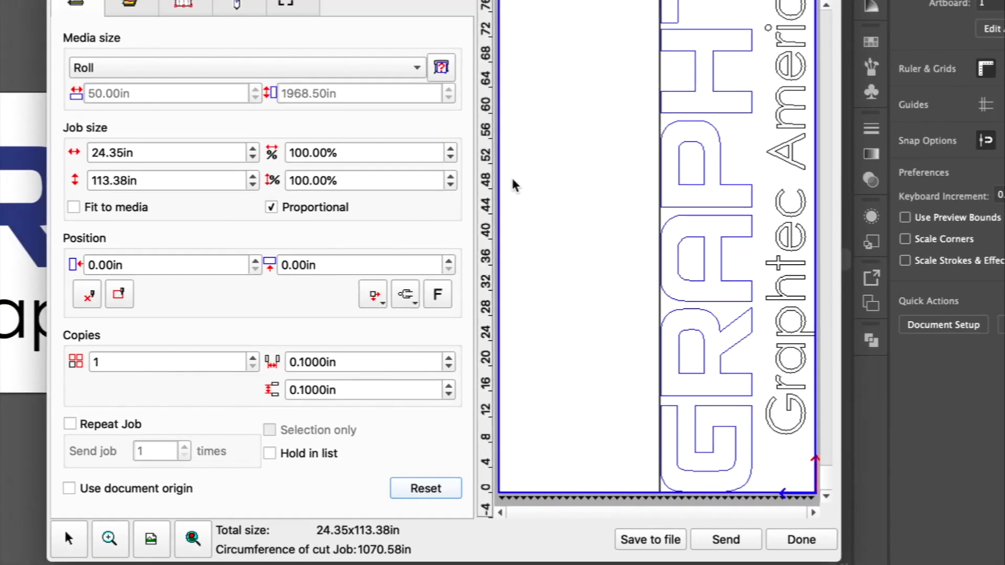
click(804, 539)
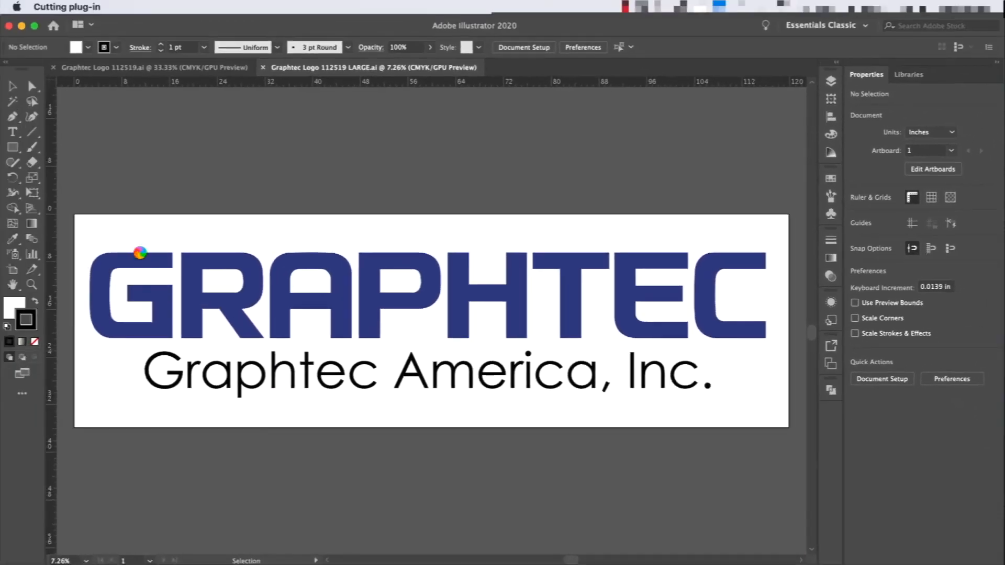
Select the letter G of the large GRAPHTEC wordmark and open Cut/Plot from Cutting Master 4
click(147, 267)
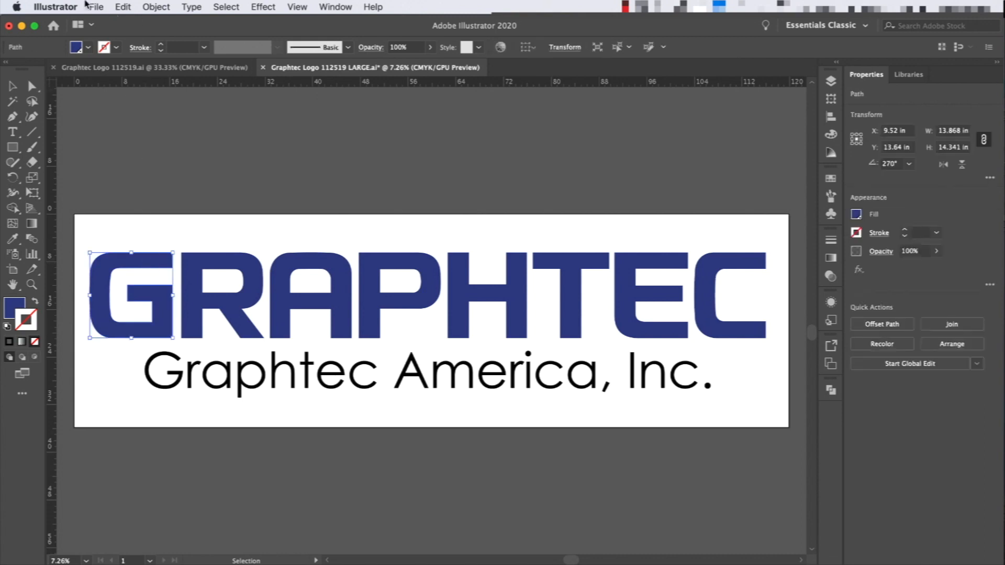
click(89, 6)
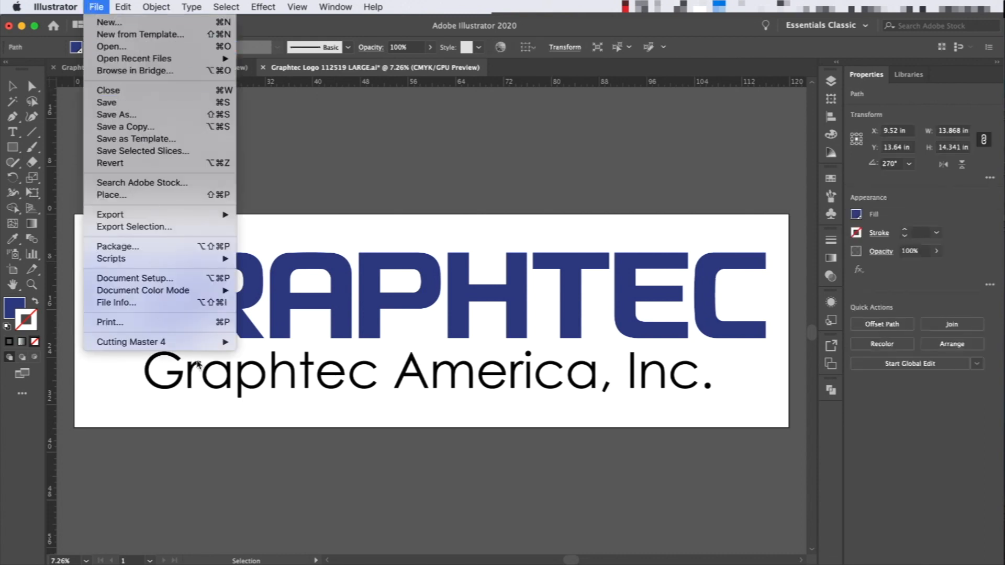
mouse_move(230, 343)
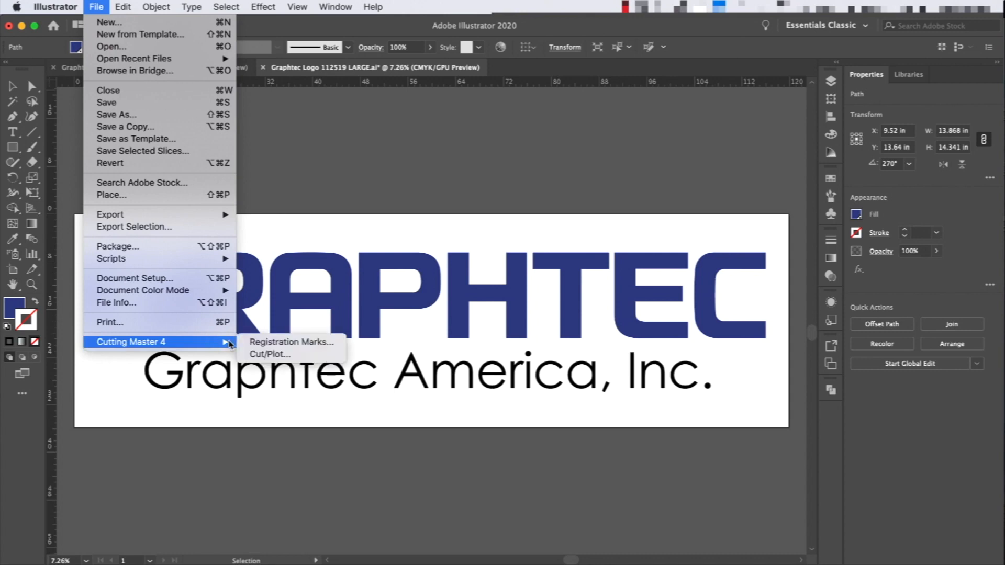
click(268, 354)
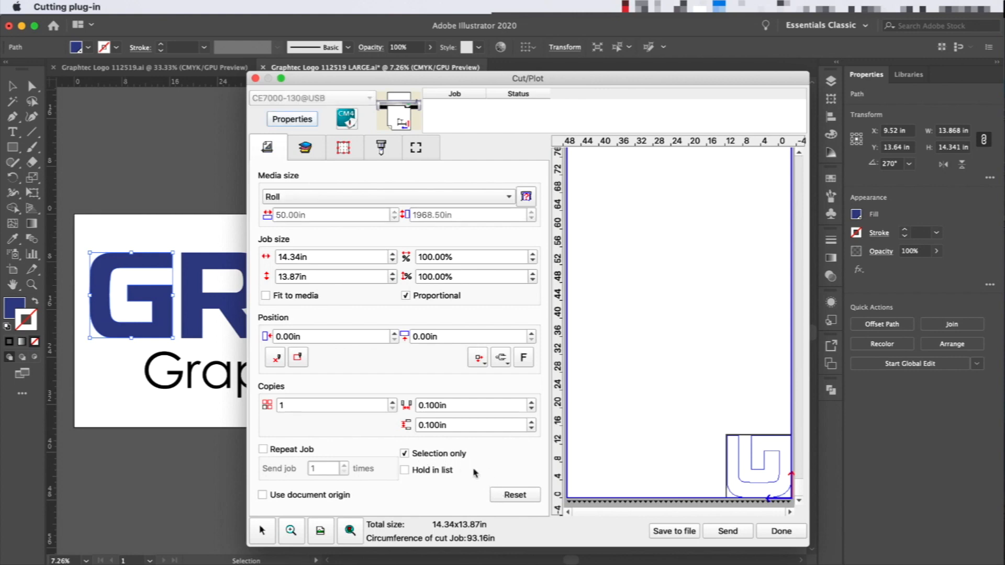
Turn off Selection only to include the whole logo, and try switching Hold in list on and off
click(404, 453)
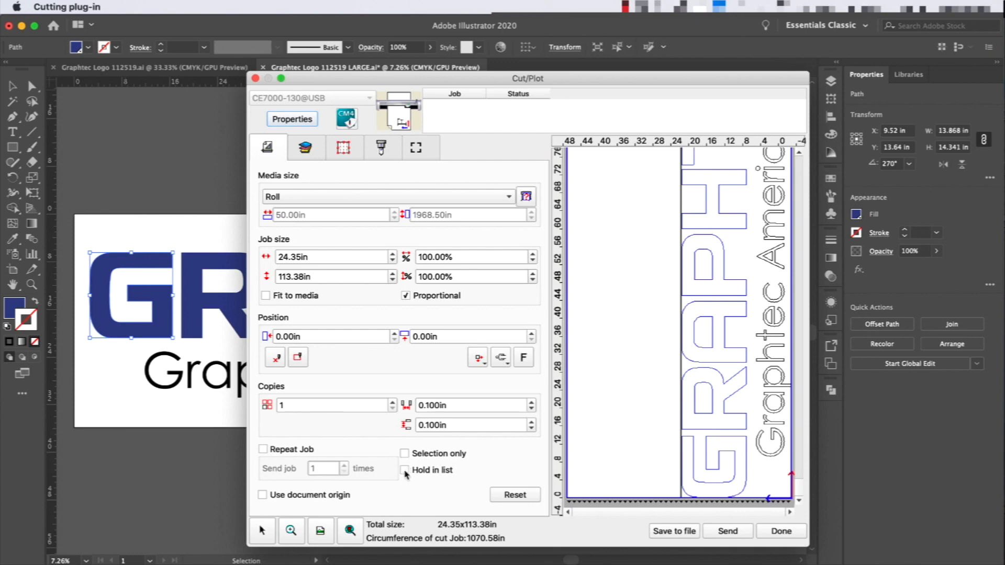
click(405, 471)
click(405, 470)
Examine the preview fitted to the whole job, fitted to the media width, and zoomed in around the letter G
click(353, 531)
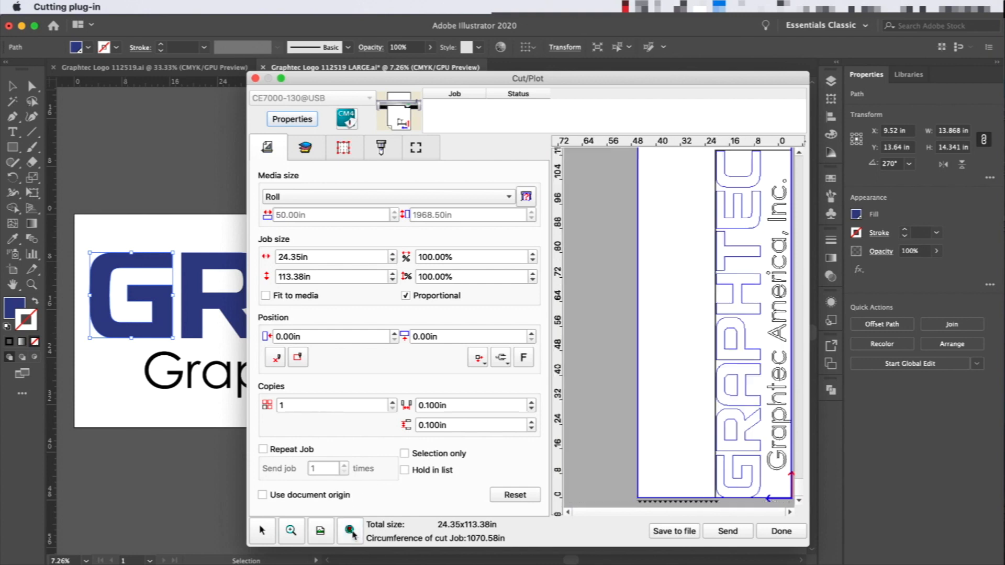
click(320, 532)
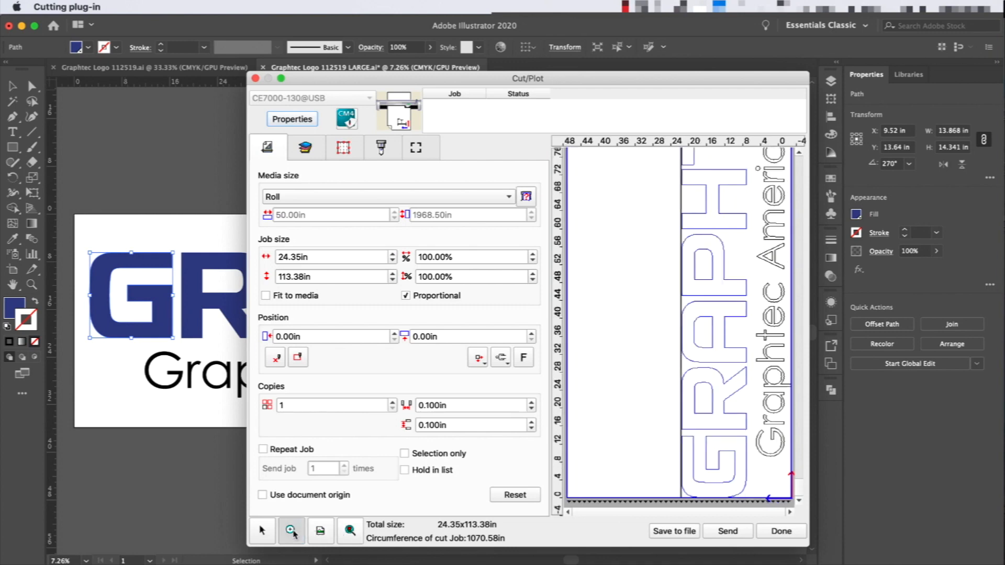
drag(650, 418, 759, 491)
click(320, 530)
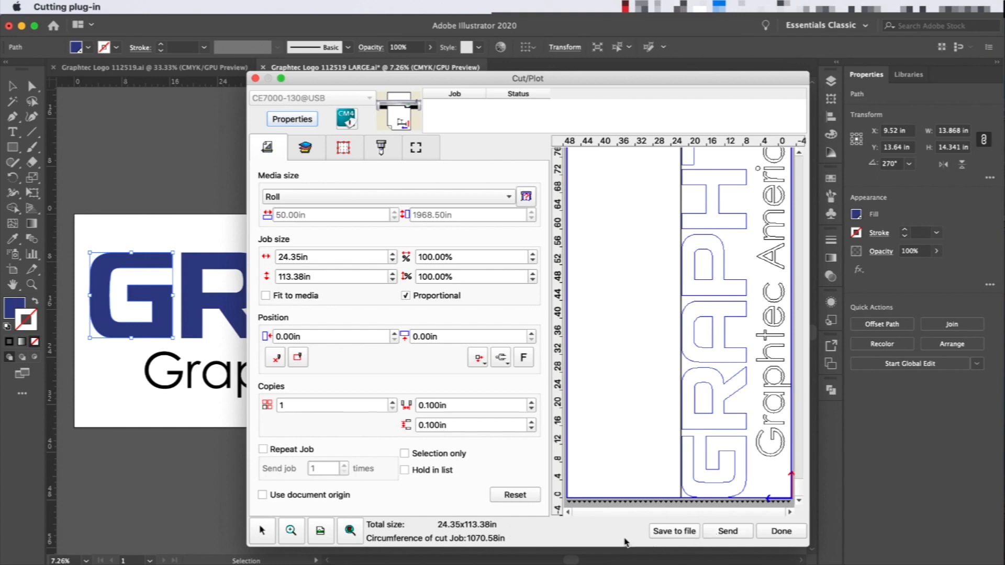
Turn on Hold in list and send the job to Cutting Master 4
click(406, 470)
click(736, 531)
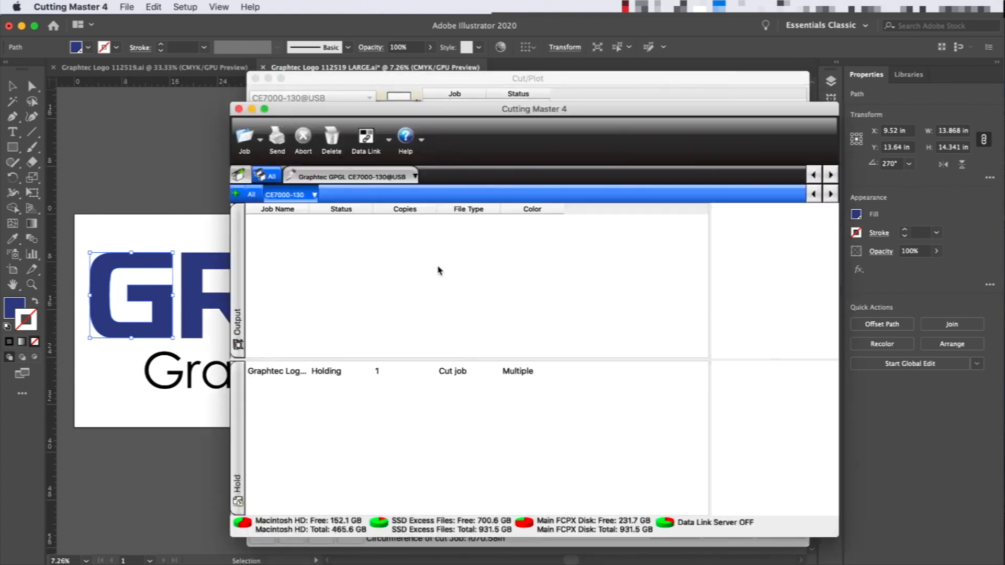
Send the held Graphtec logo job to the CE7000-130 from the Cutting Master 4 list, and return to Cut/Plot
click(324, 375)
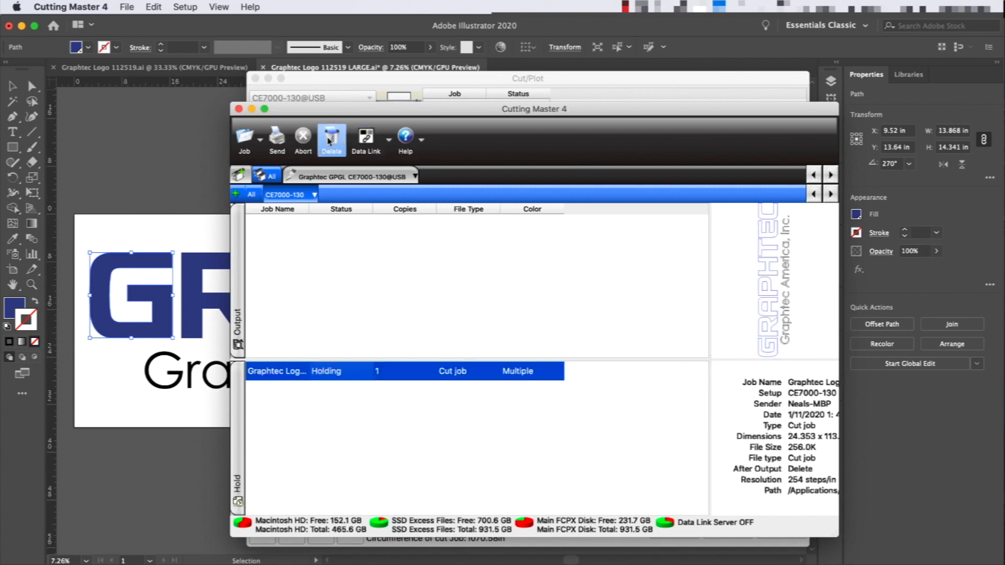
click(278, 140)
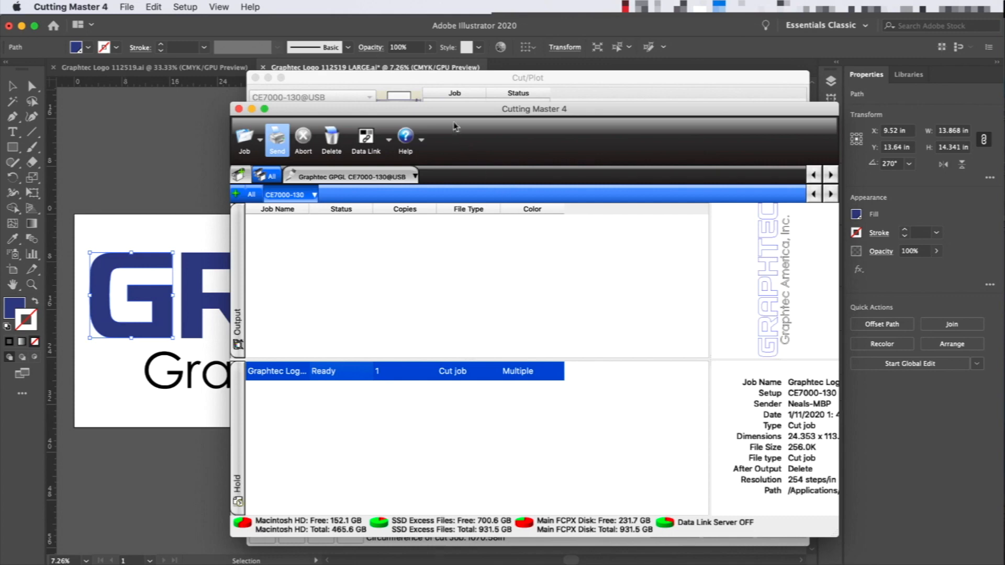
click(404, 75)
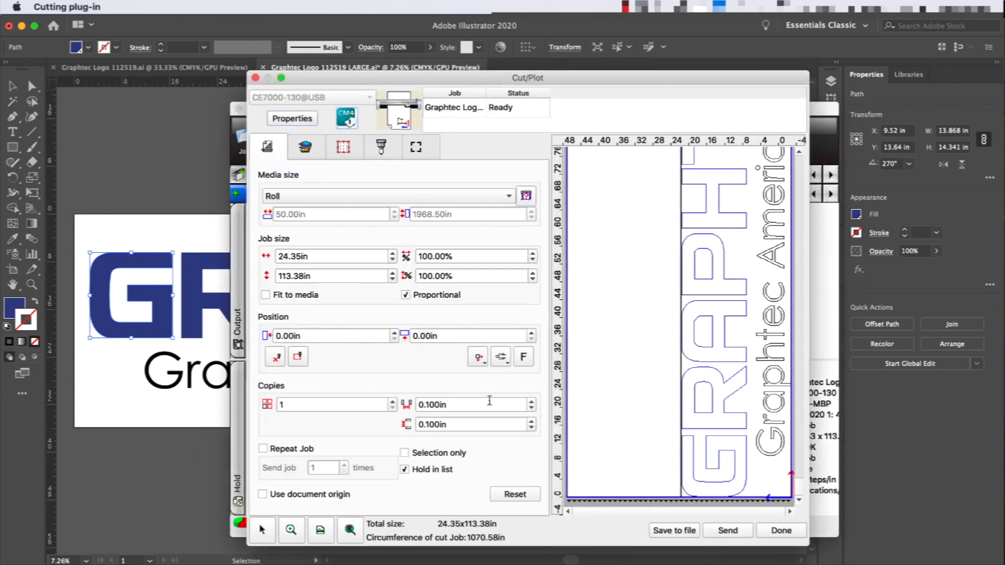